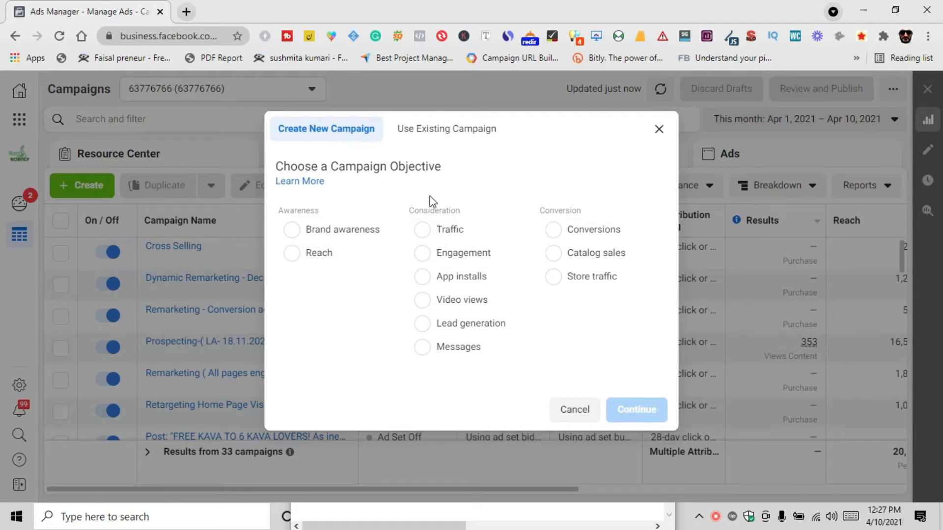
- Create a new campaign with the Brand awareness objective
click(292, 233)
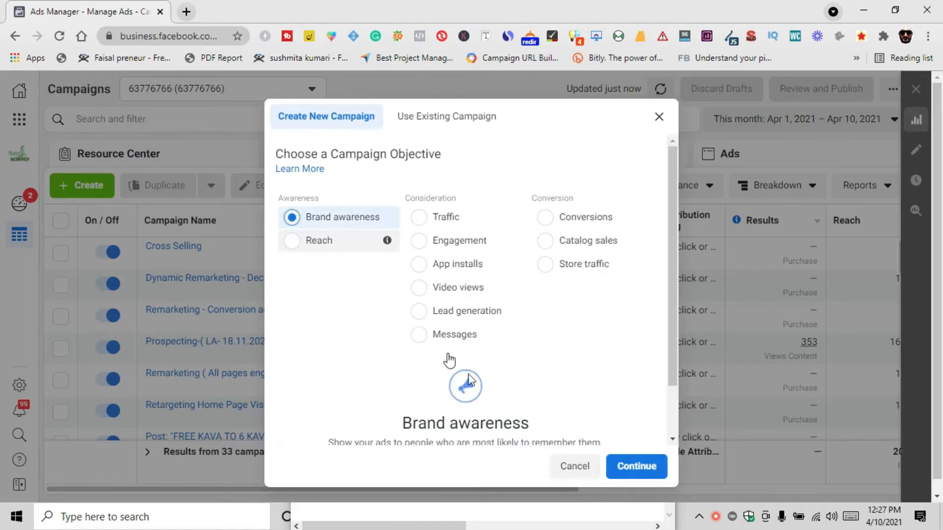
click(643, 468)
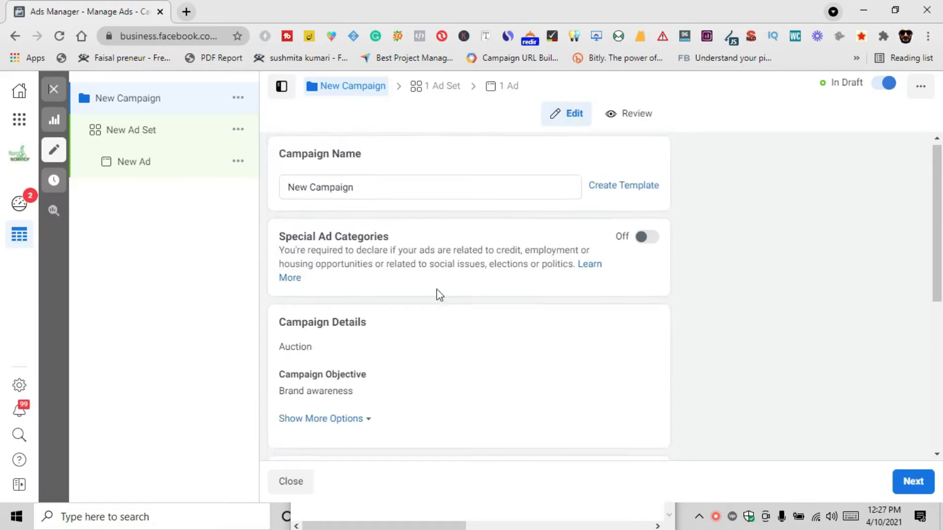
scroll(439, 295, down, 1)
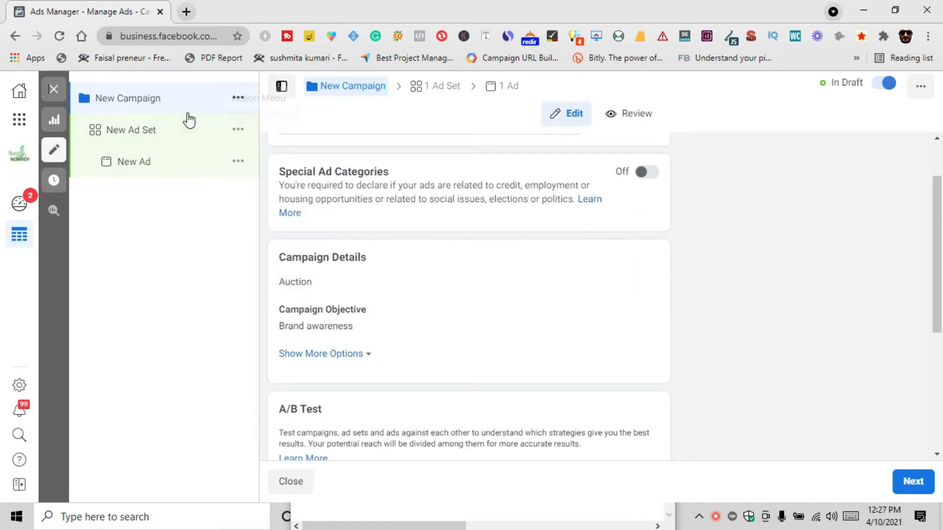
- Rename the new campaign as "Brad awareness"
click(149, 102)
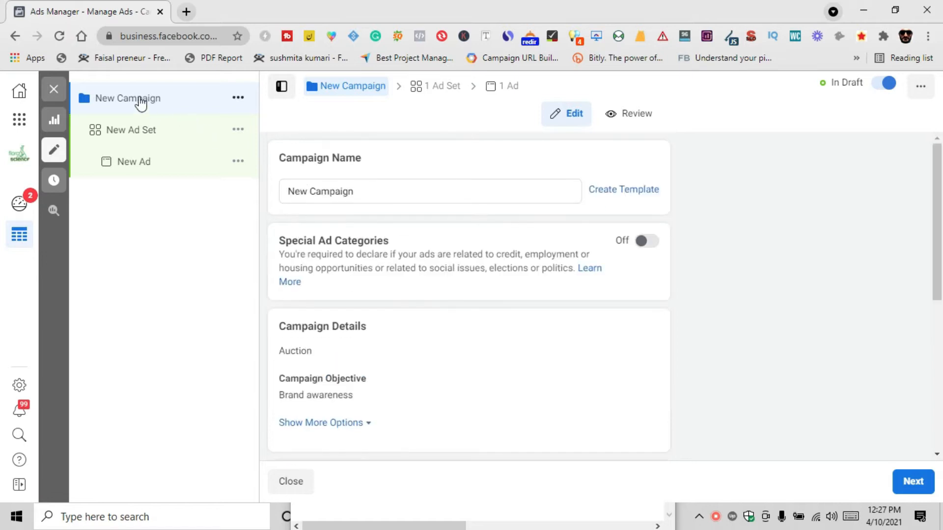
double_click(358, 192)
key(BackSpace)
key(BackSpace)
key(BackSpace)
key(BackSpace)
key(BackSpace)
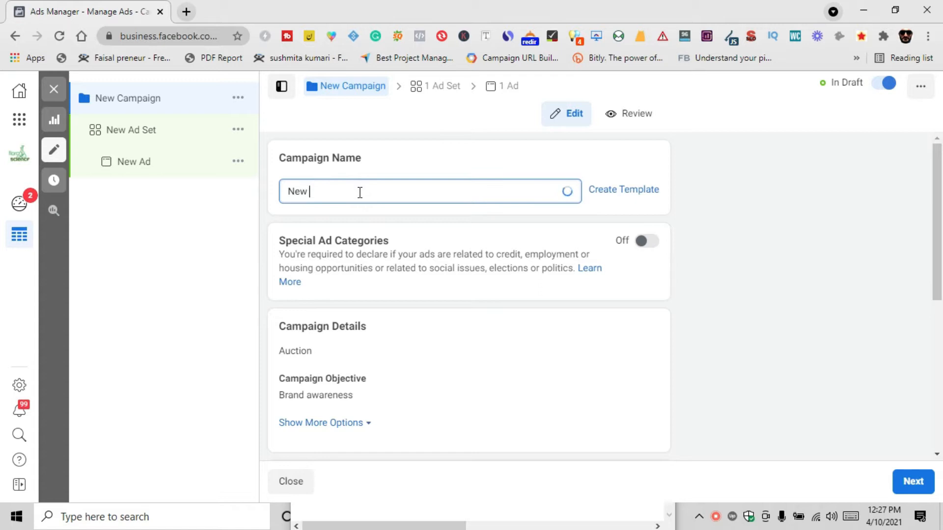
text(Brad awareness)
click(235, 285)
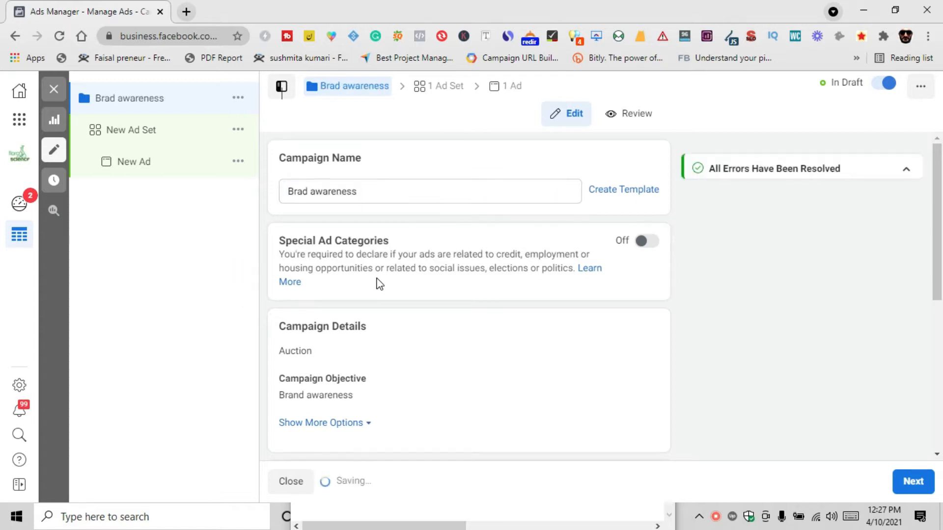
- Review the campaign's remaining settings and continue to its ad set
scroll(378, 284, down, 3)
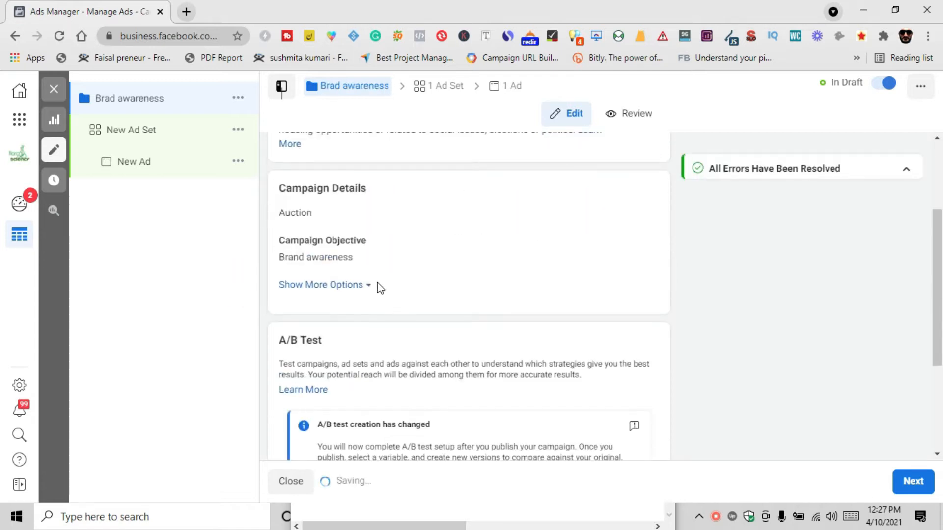
scroll(346, 314, down, 4)
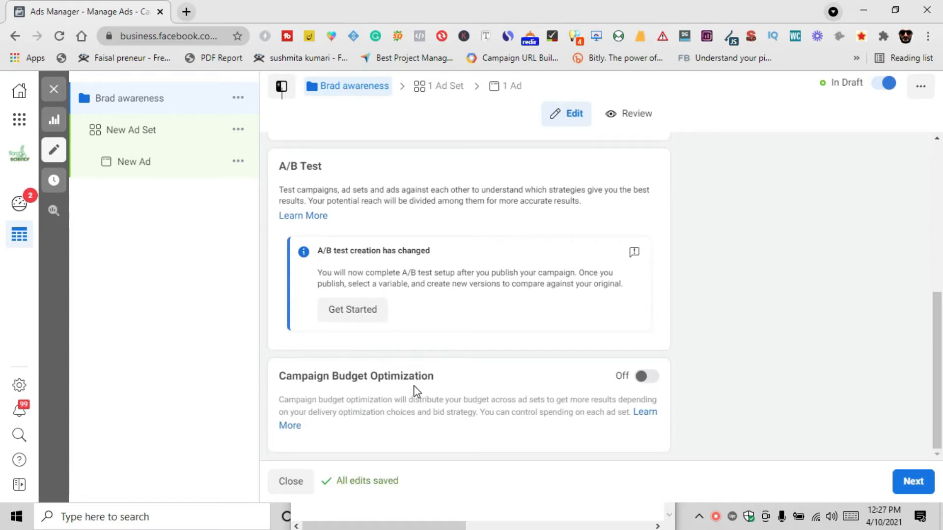
scroll(417, 391, up, 5)
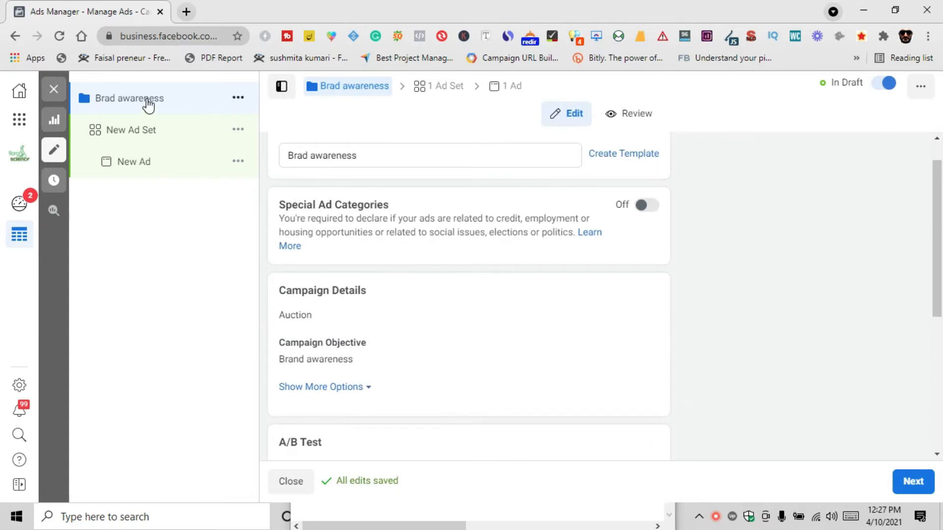
click(913, 482)
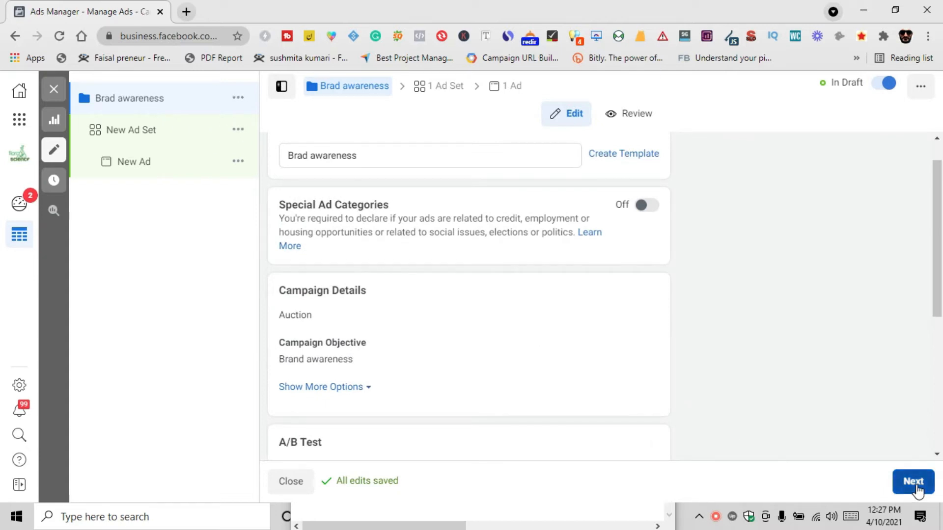
click(141, 142)
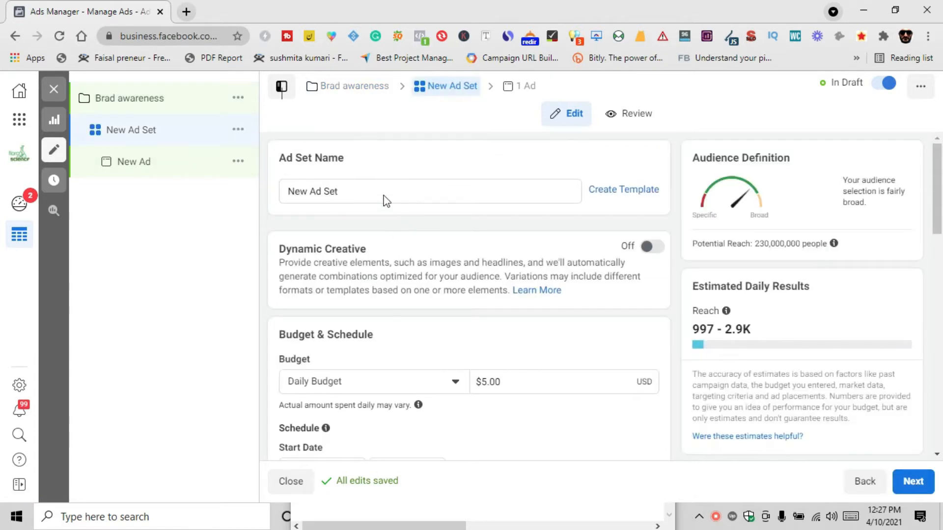
- Rename the ad set as "ad set 1"
click(372, 190)
key(BackSpace)
key(BackSpace)
key(BackSpace)
key(BackSpace)
key(BackSpace)
key(BackSpace)
key(BackSpace)
key(BackSpace)
text(ad set 1)
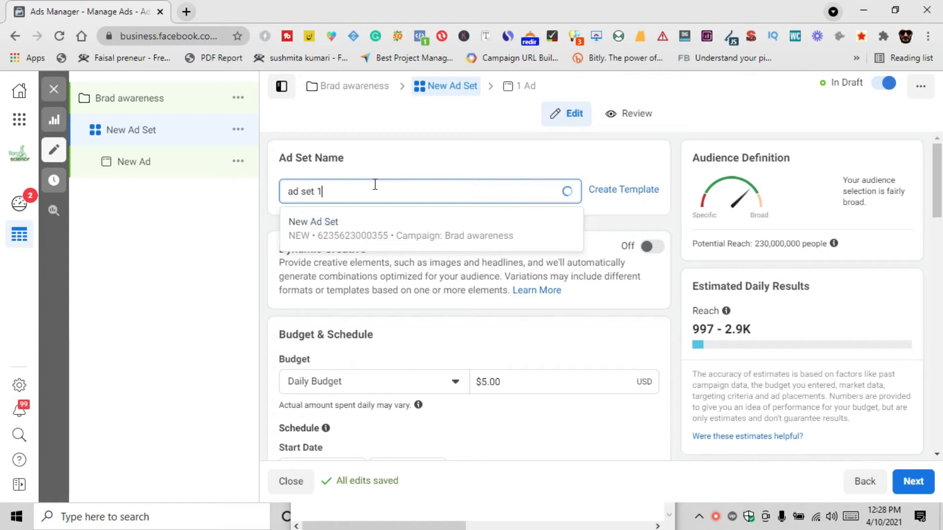
click(385, 155)
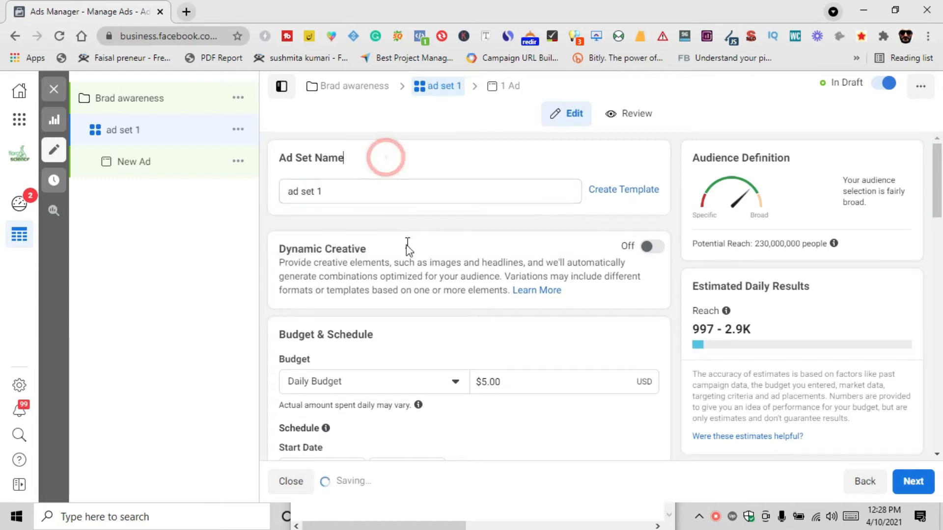
- Examine the budget types offered for the ad set, keeping Daily Budget selected
scroll(404, 262, down, 2)
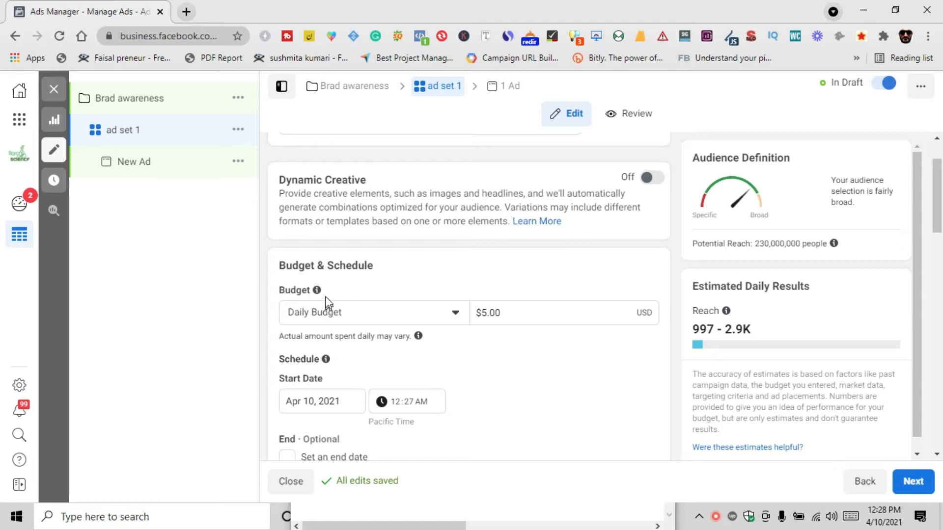
scroll(327, 303, down, 2)
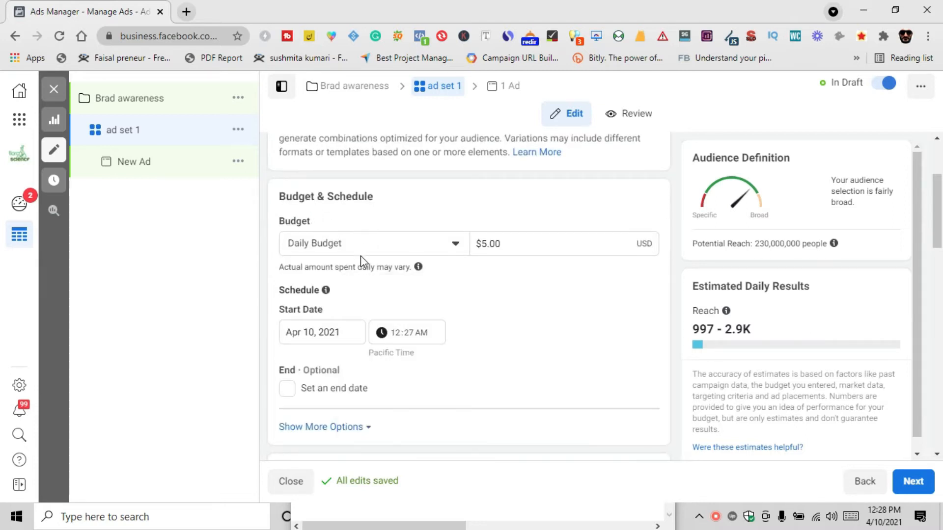
click(451, 248)
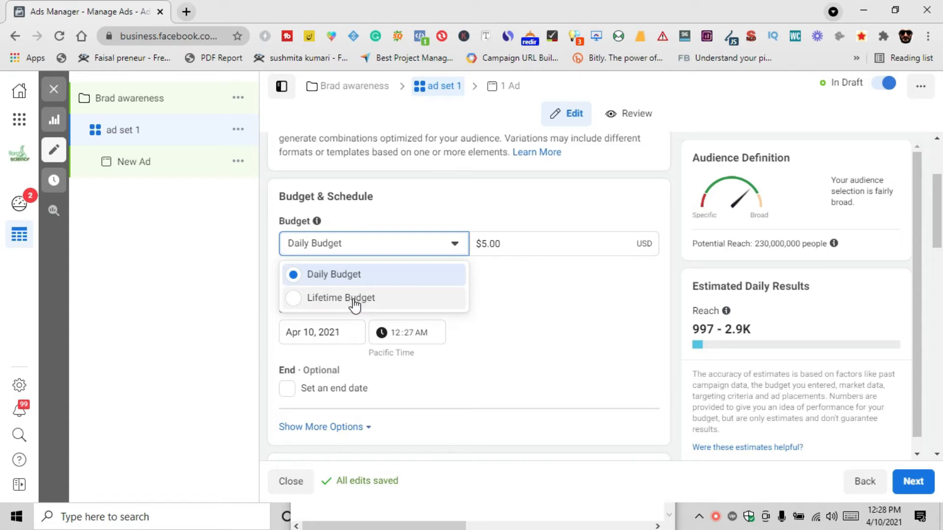
click(522, 285)
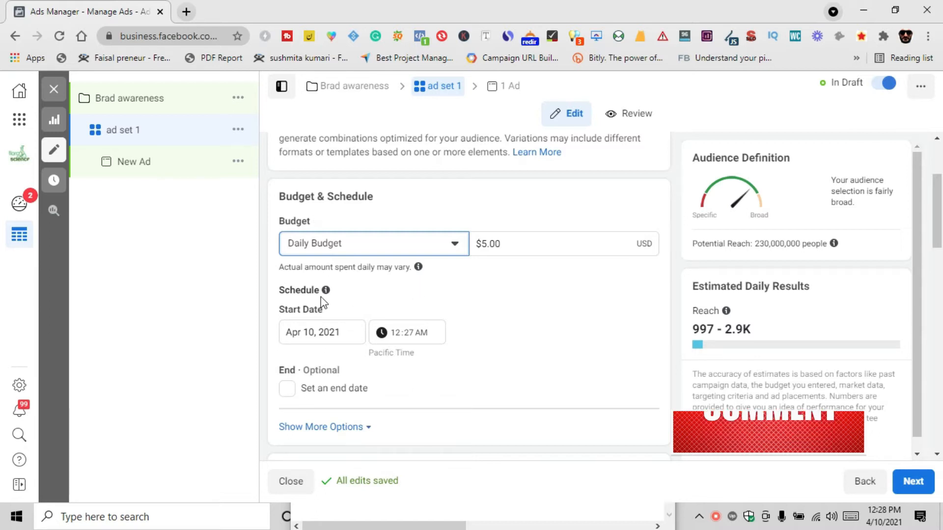
- Check the schedule's optional end date fields, leaving the end date off, and reveal the additional ad scheduling options
scroll(322, 303, down, 1)
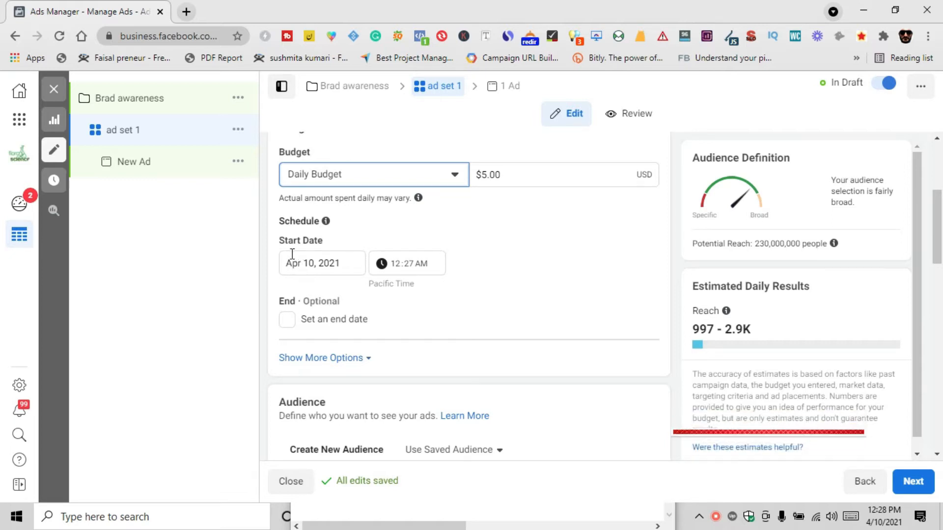
click(286, 323)
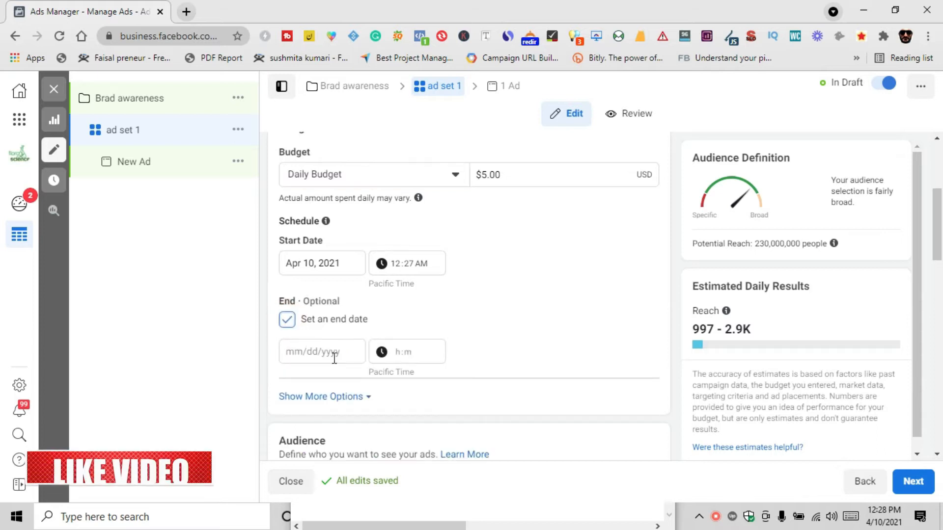
click(287, 320)
scroll(319, 315, down, 1)
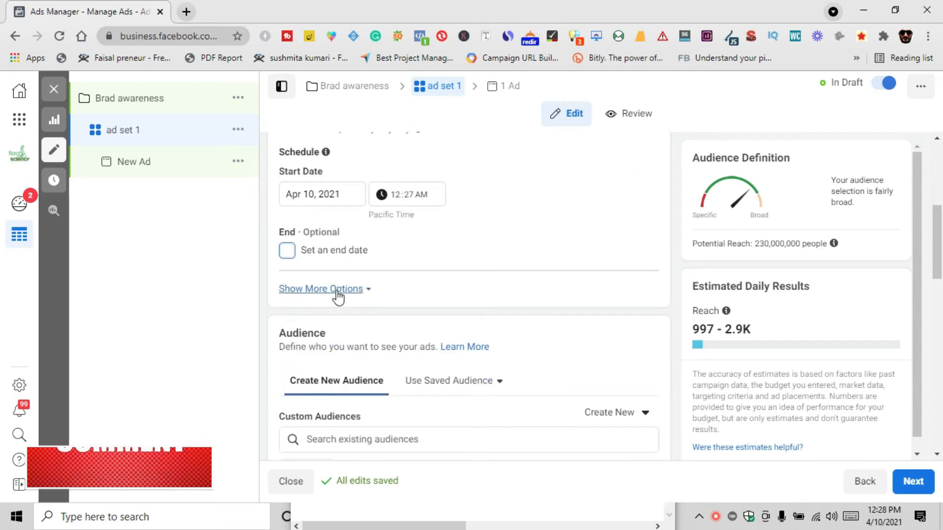
click(338, 289)
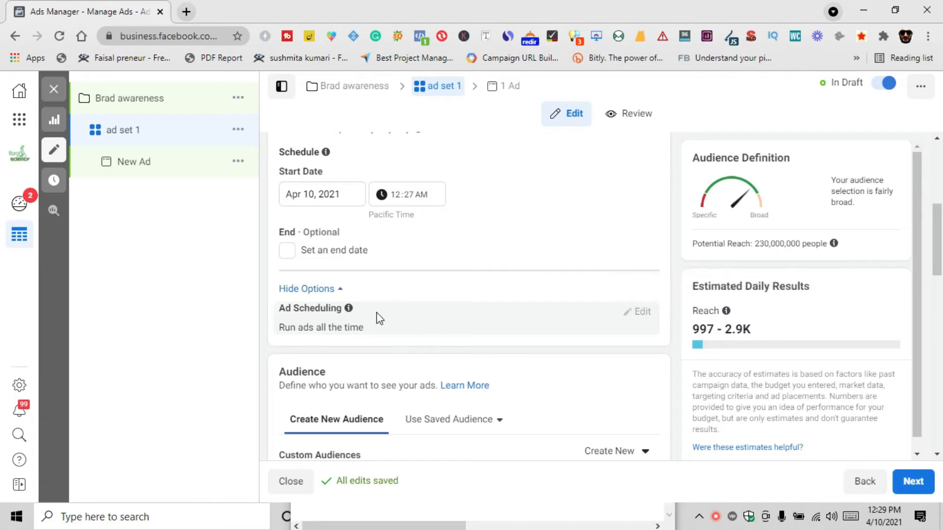
- Examine the existing custom audiences and the saved audiences offered for the ad set
scroll(378, 318, down, 1)
scroll(355, 315, down, 1)
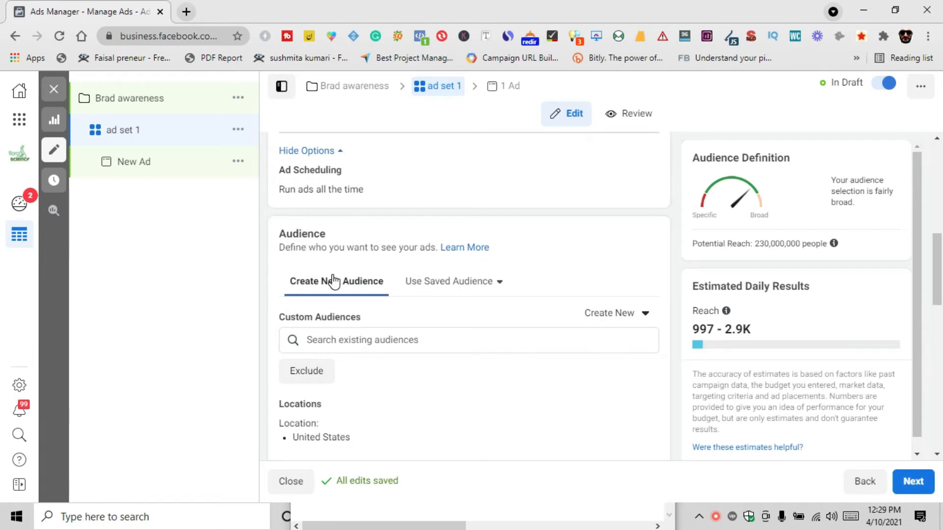
scroll(334, 282, down, 1)
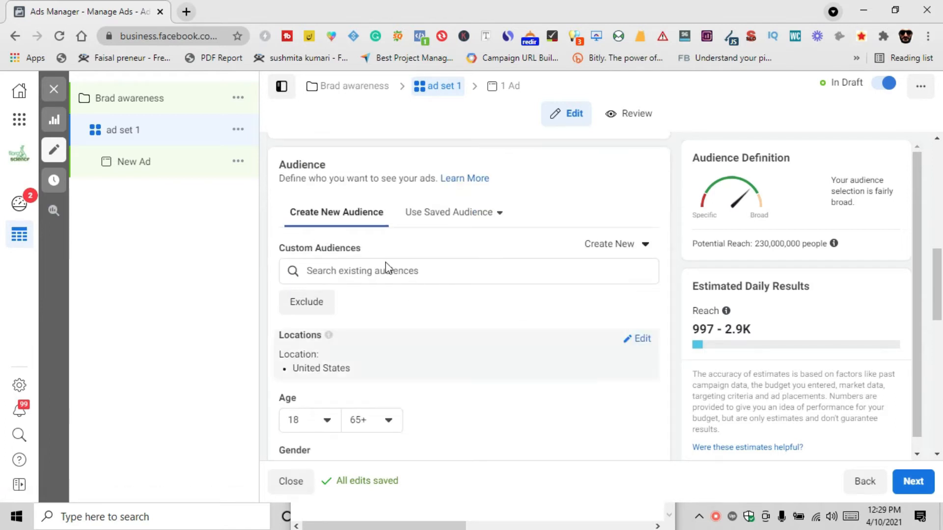
click(338, 279)
click(337, 279)
click(342, 273)
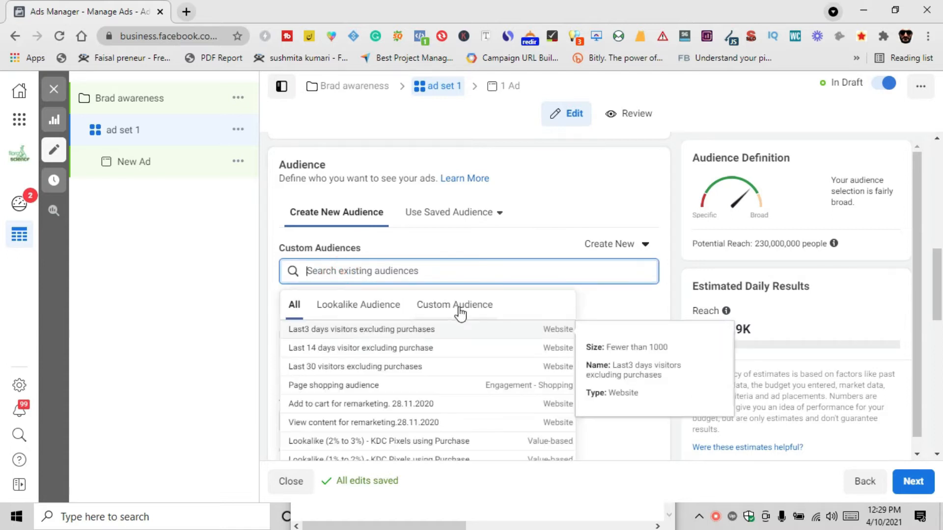
click(246, 298)
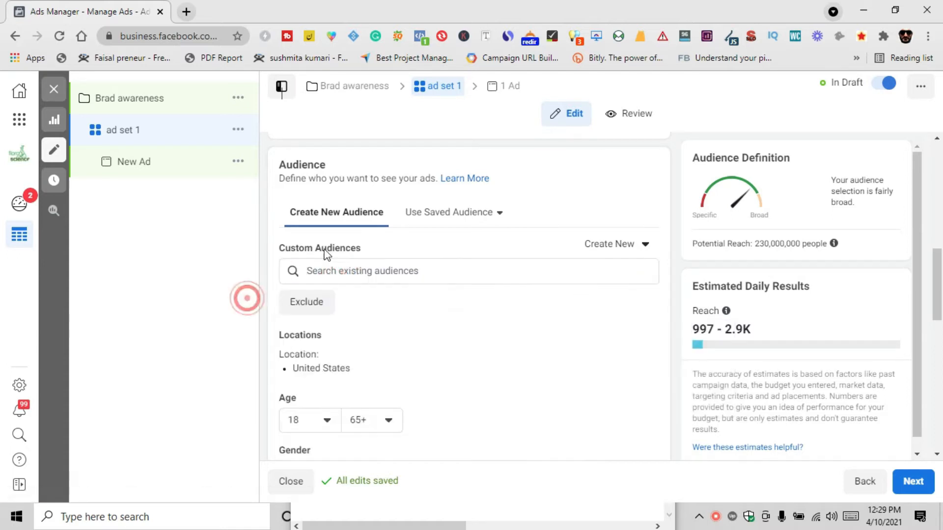
click(468, 214)
mouse_move(412, 308)
click(186, 292)
scroll(376, 278, down, 1)
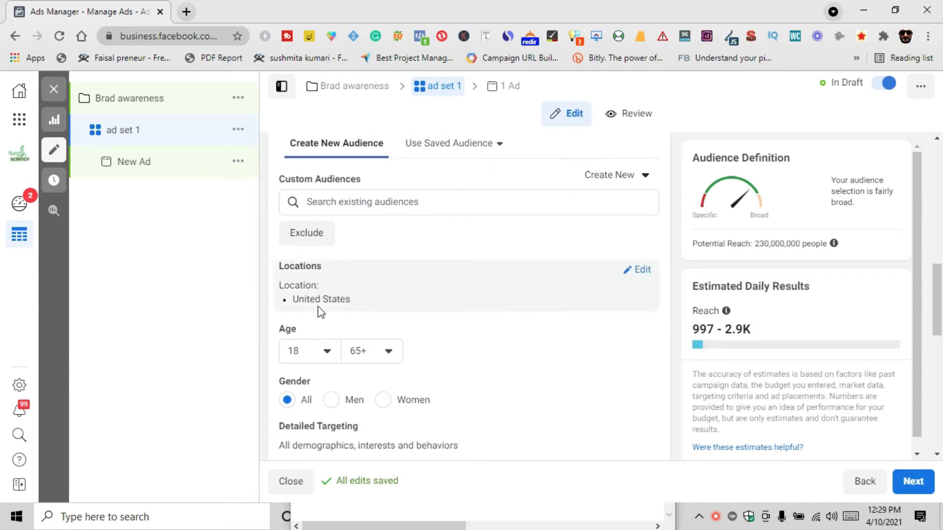
- Review the audience's location and age settings and restrict its gender to Men
scroll(317, 306, down, 4)
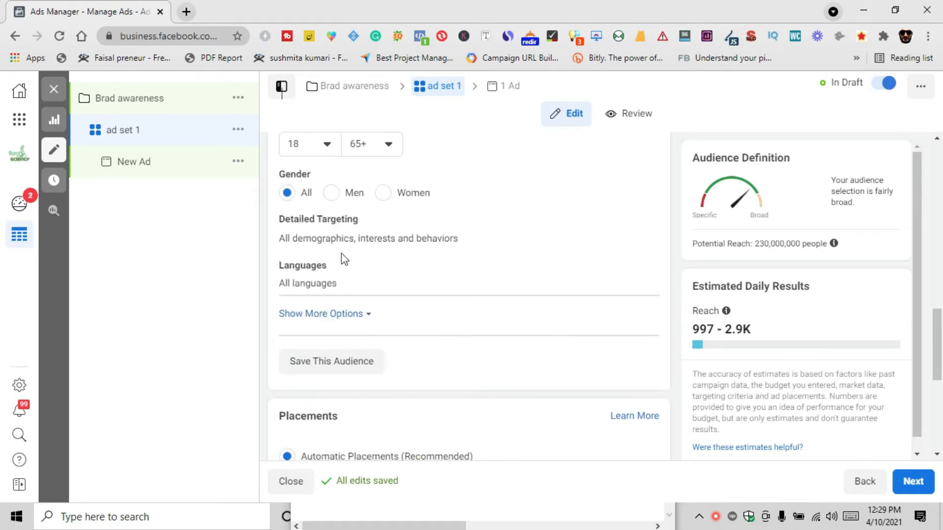
scroll(373, 232, up, 4)
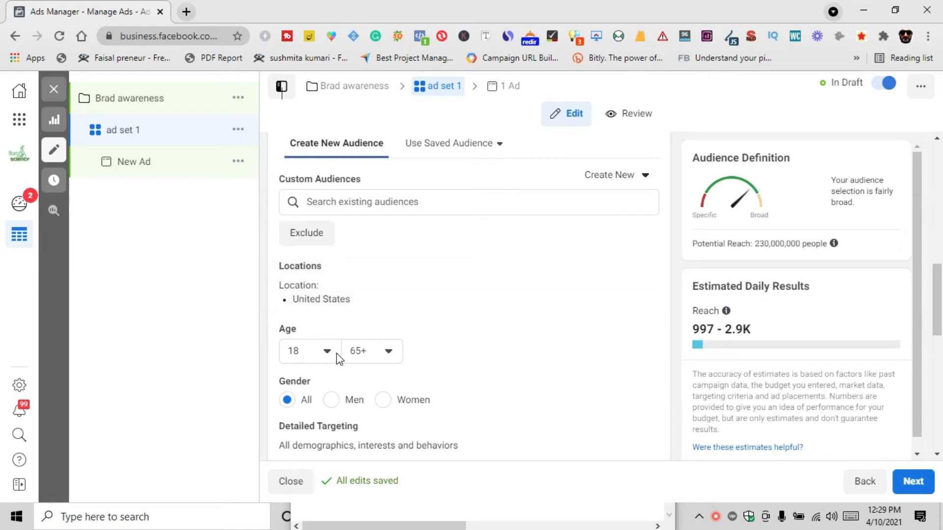
scroll(406, 359, down, 3)
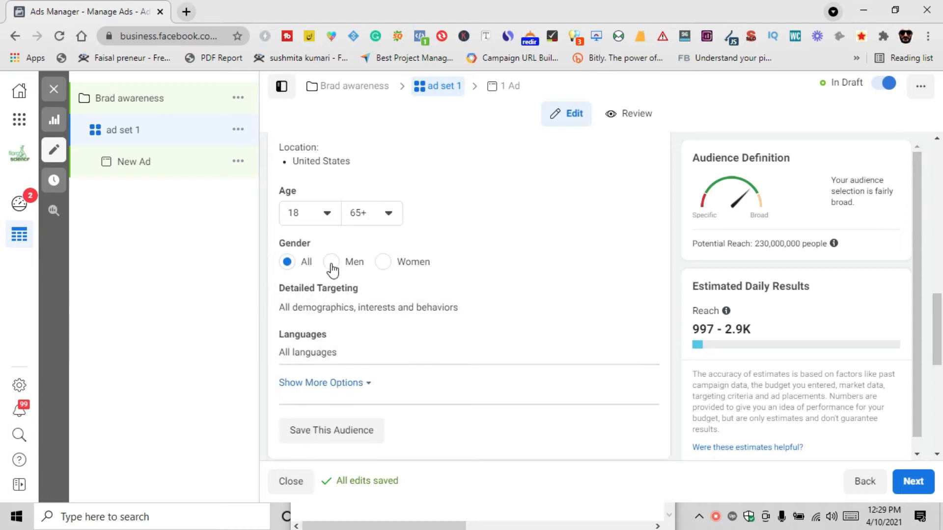
click(326, 262)
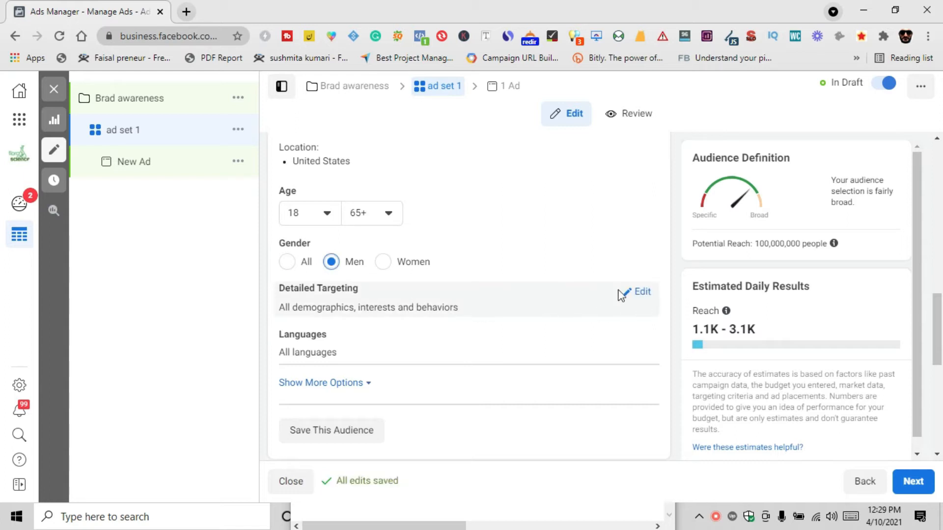
- Search detailed targeting for "depression" and include the interest Defeat Depression in the audience
click(642, 294)
click(360, 326)
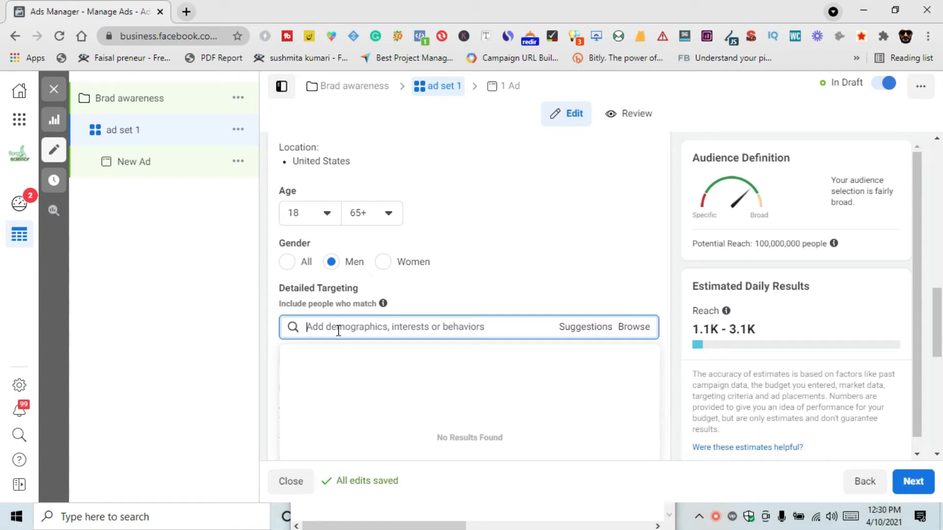
text(d)
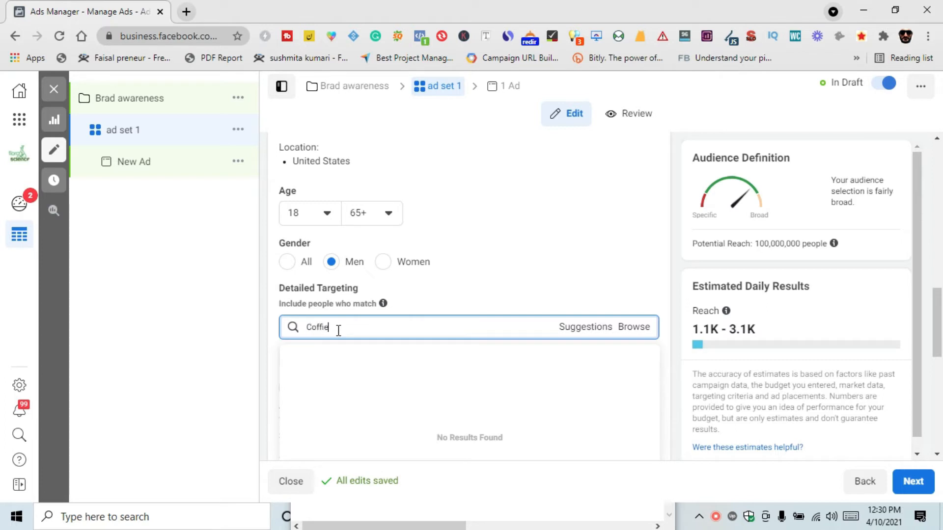
key(BackSpace)
key(BackSpace)
key(BackSpace)
key(BackSpace)
key(BackSpace)
text(depression)
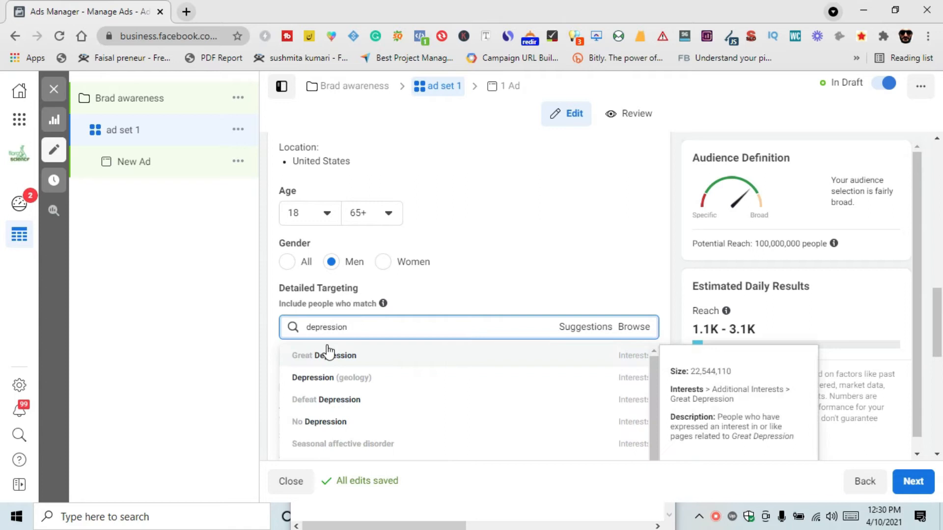
click(355, 400)
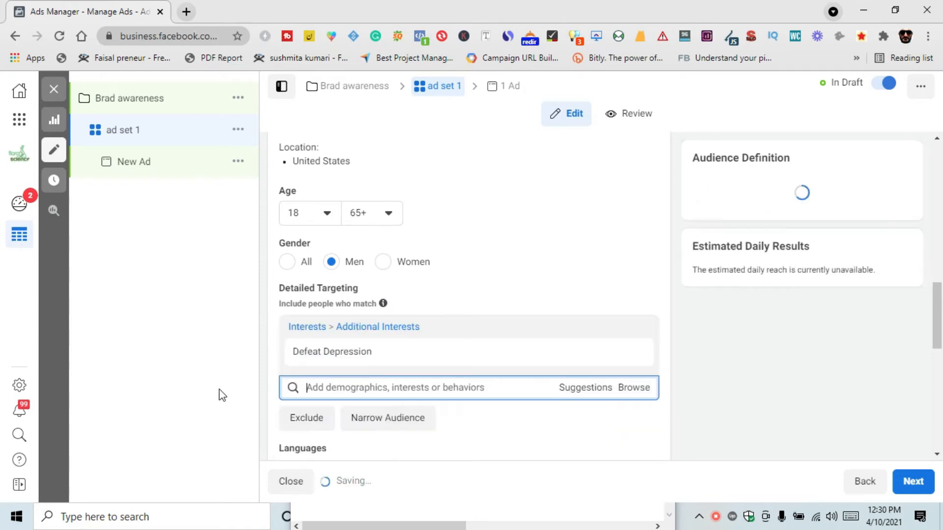
click(238, 363)
click(200, 372)
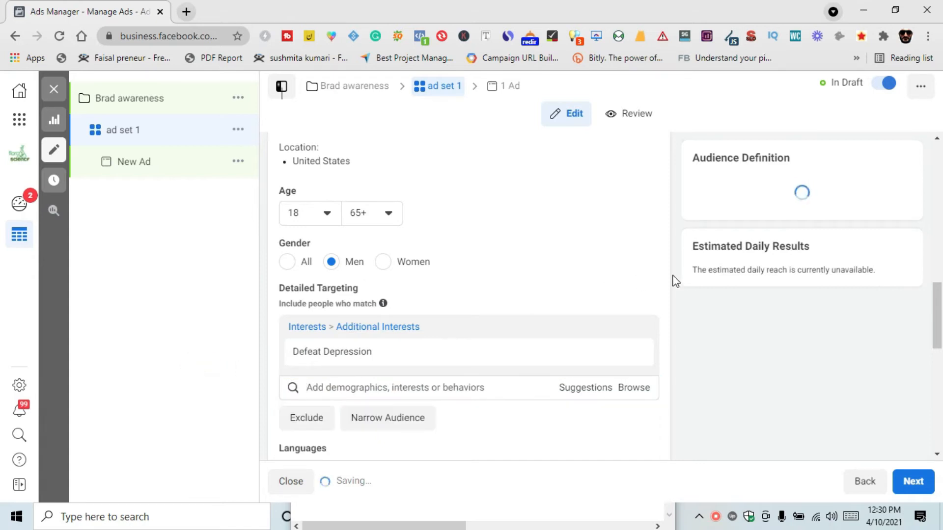
- Examine the suggested interests and the browsable demographics, interests and behaviors categories for the ad set's detailed targeting
scroll(684, 283, down, 1)
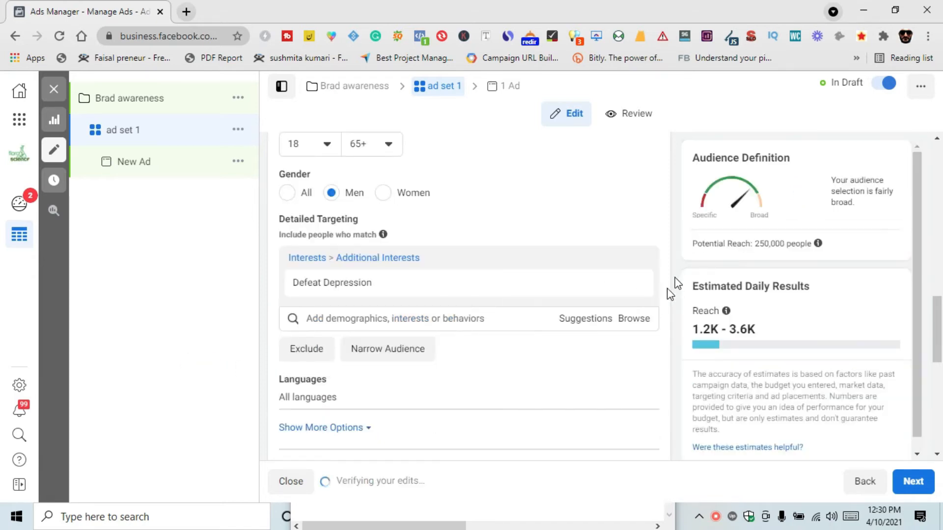
click(593, 320)
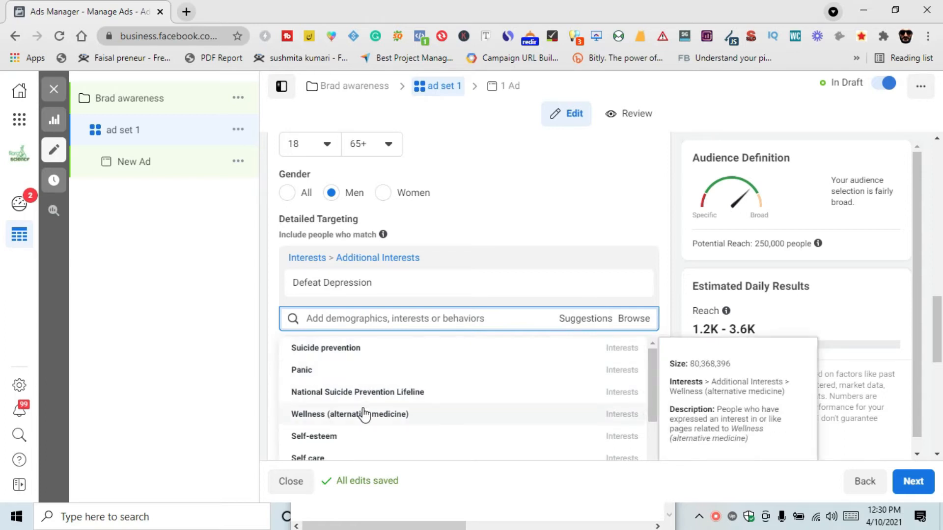
scroll(363, 414, down, 3)
scroll(363, 411, up, 3)
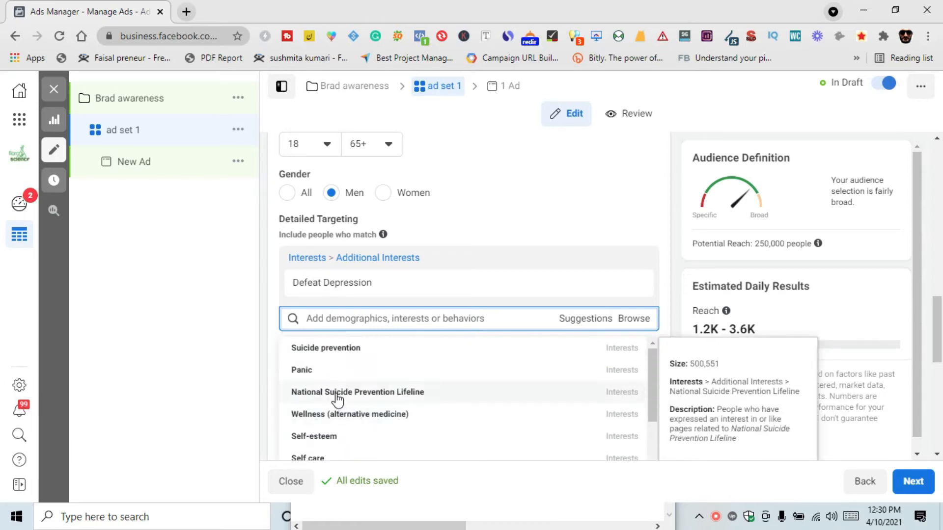
scroll(337, 396, up, 1)
click(217, 358)
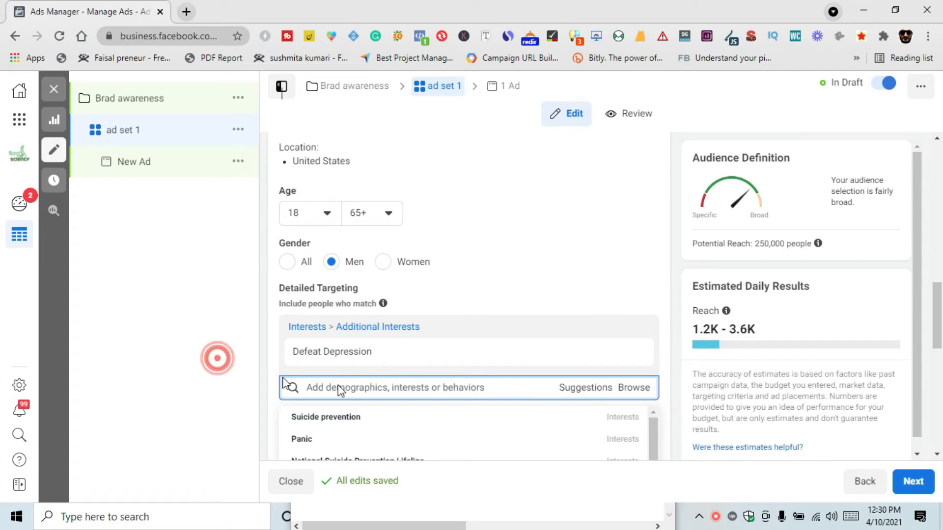
click(632, 391)
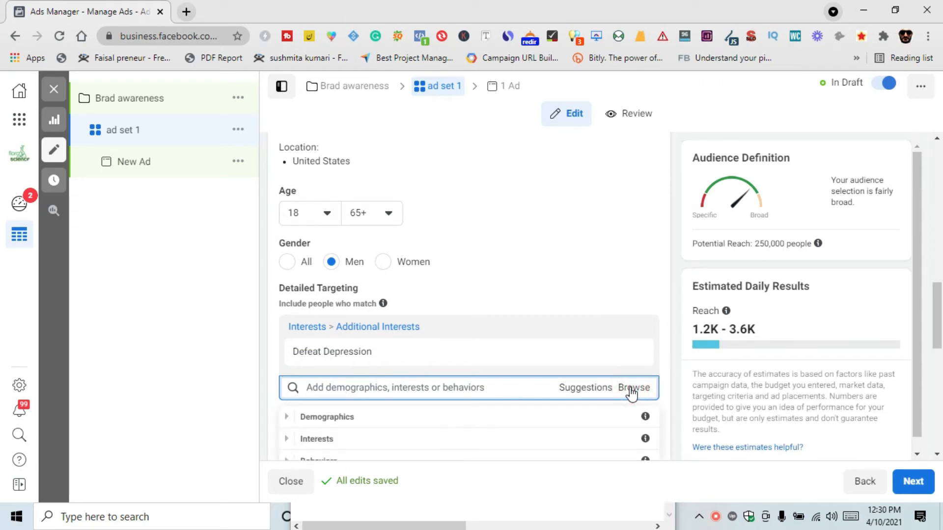
scroll(426, 405, down, 1)
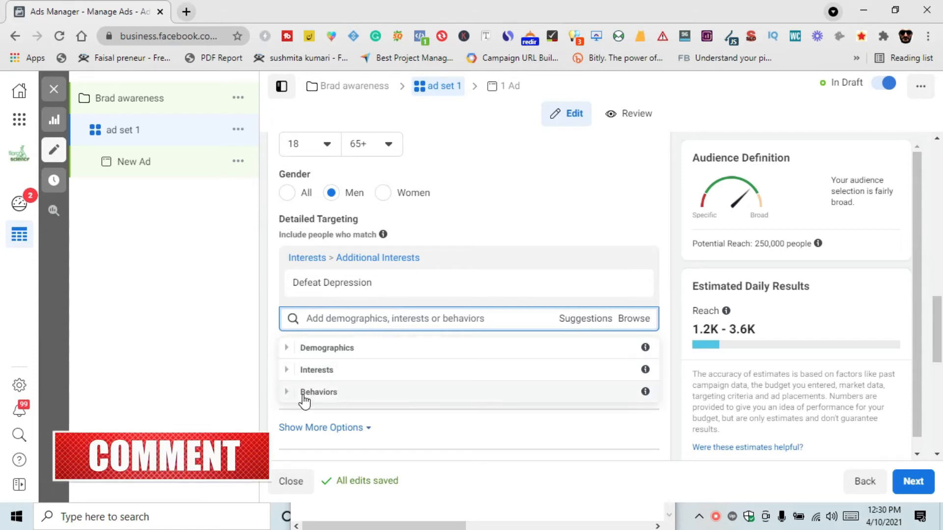
click(190, 388)
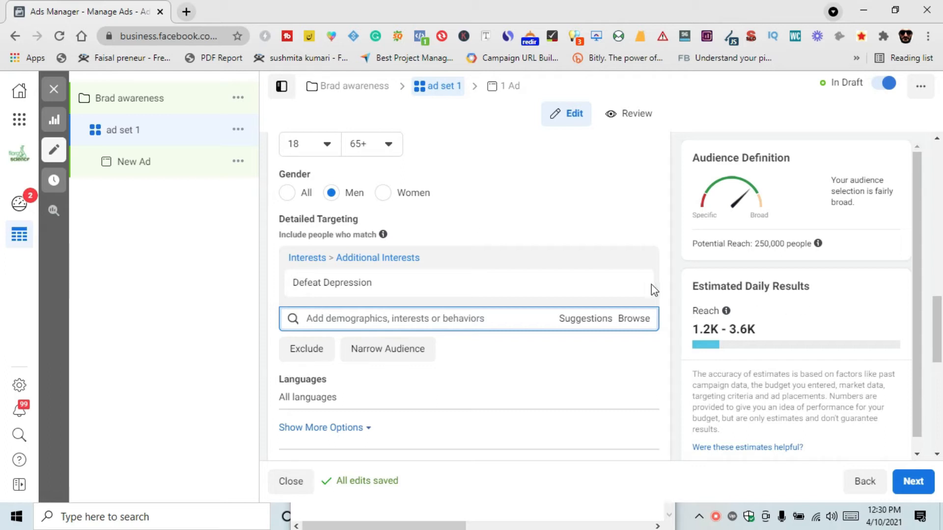
- Reveal the additional audience options and review the audience settings, from custom audiences and languages to connections
scroll(358, 373, down, 4)
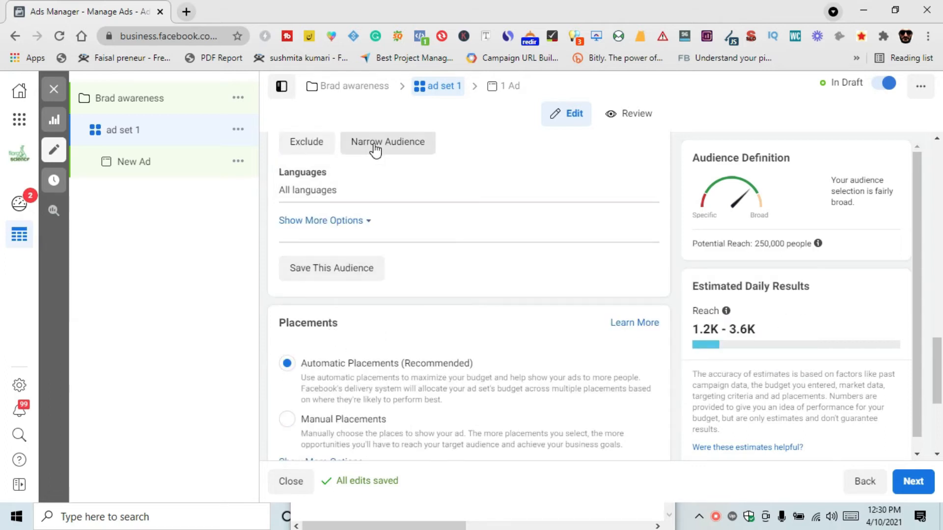
scroll(400, 241, up, 1)
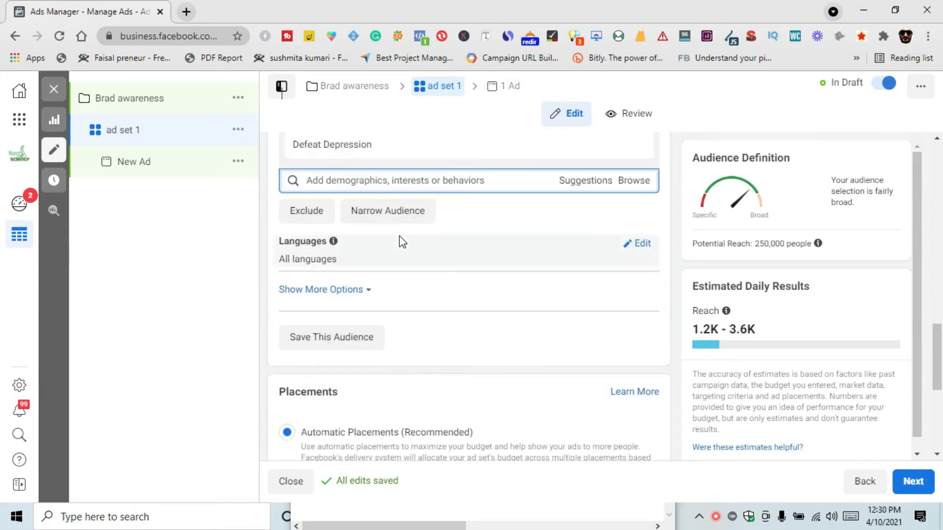
scroll(401, 241, up, 1)
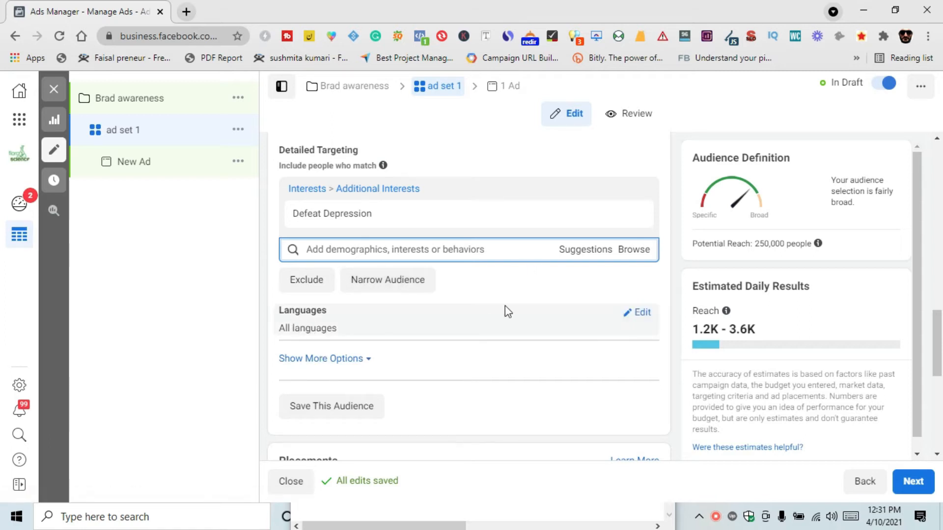
click(310, 361)
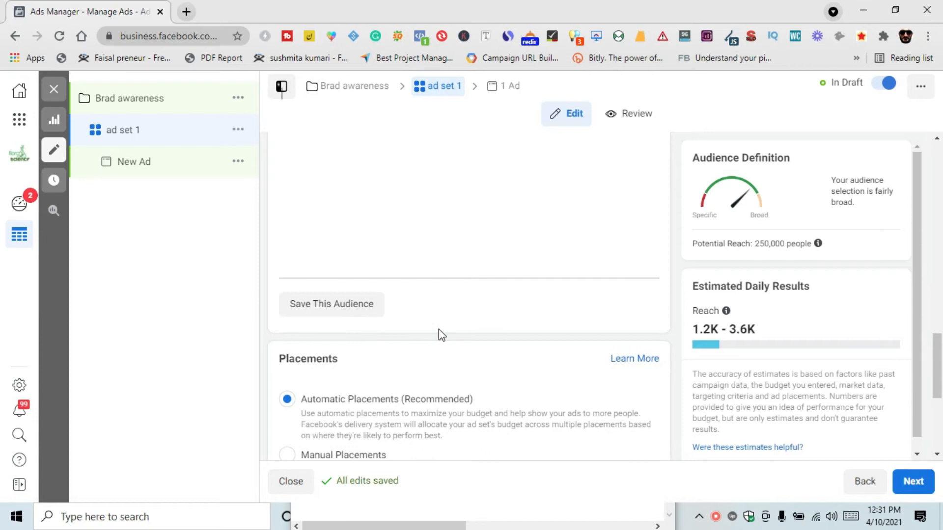
scroll(476, 294, up, 10)
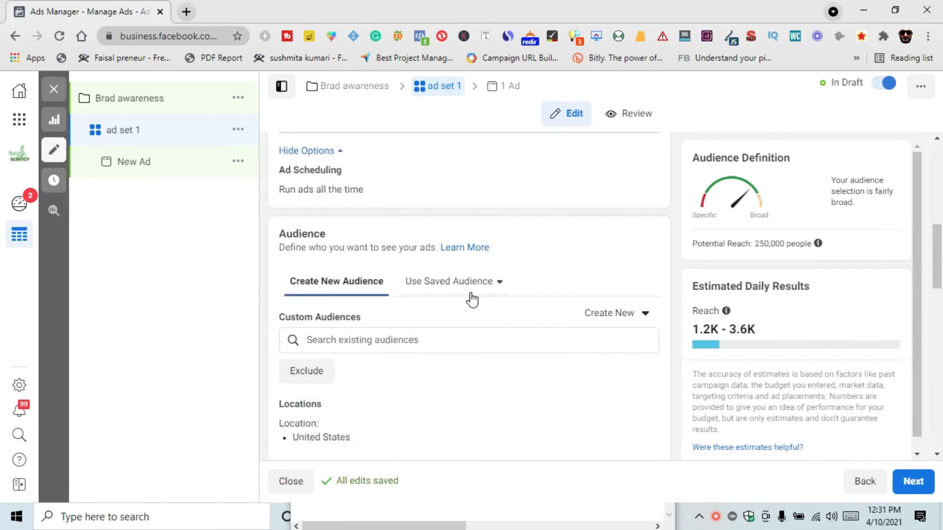
scroll(473, 299, down, 6)
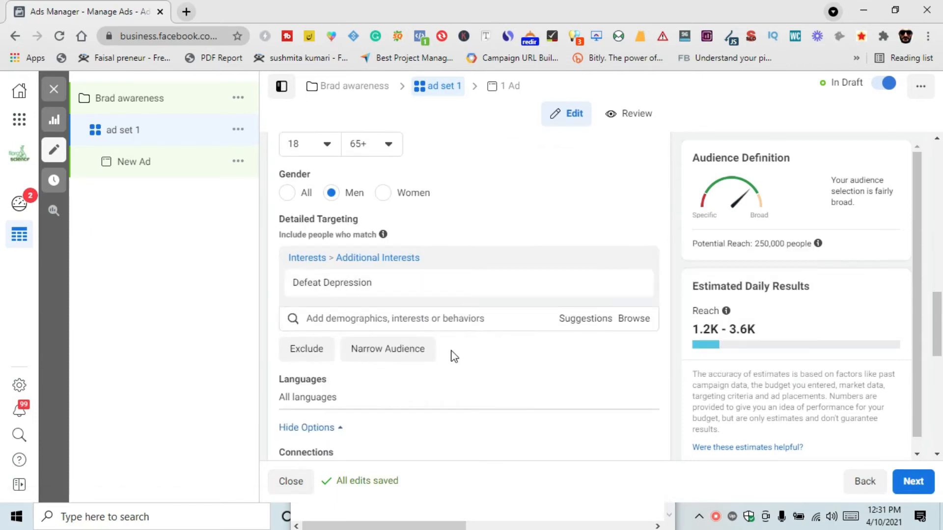
scroll(448, 352, down, 2)
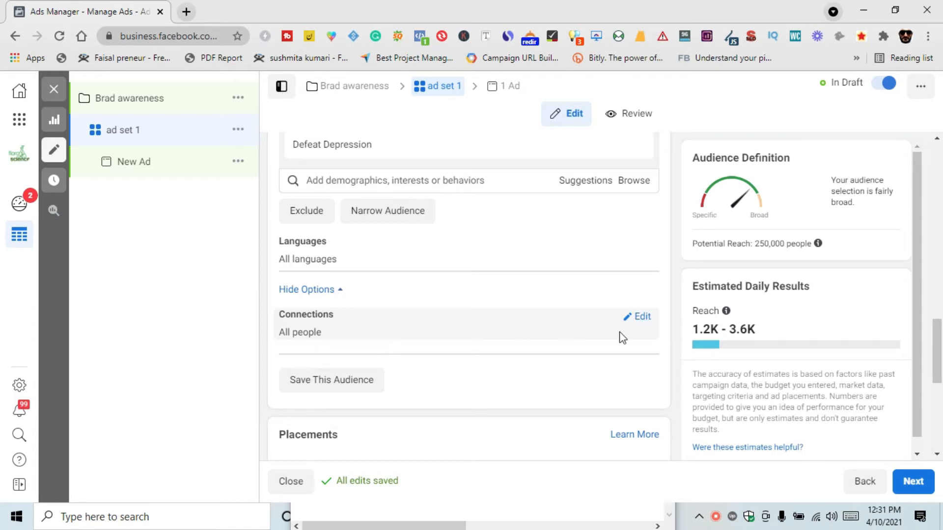
scroll(642, 327, down, 1)
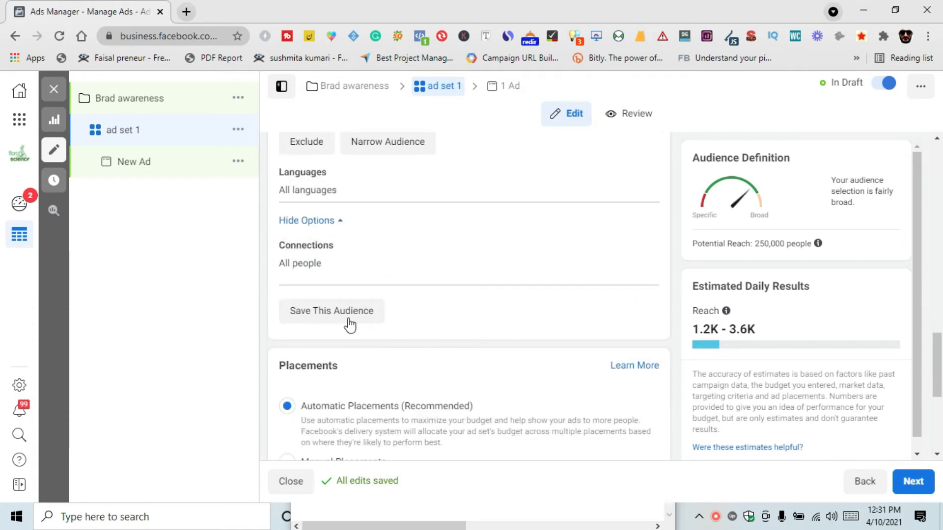
scroll(486, 275, up, 1)
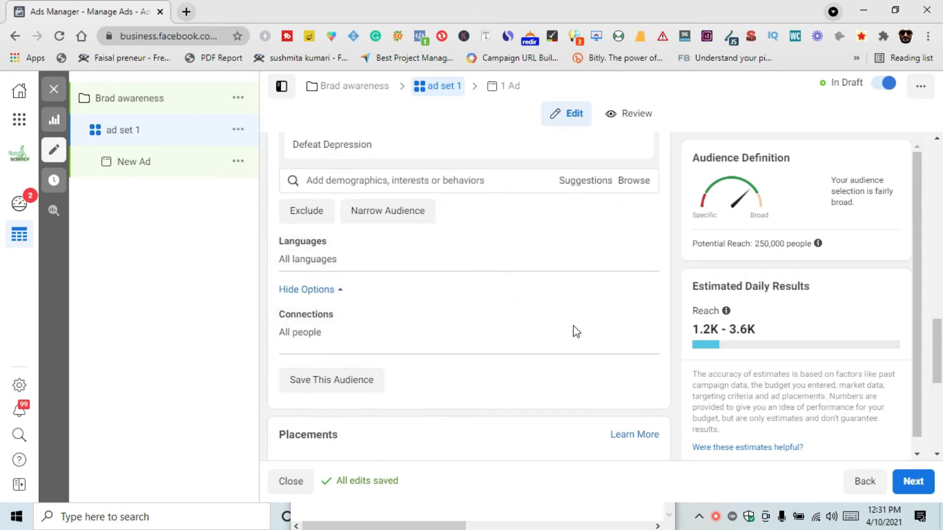
- Examine the connection types for Facebook Pages and apps without choosing one, and collapse the additional audience options
click(641, 317)
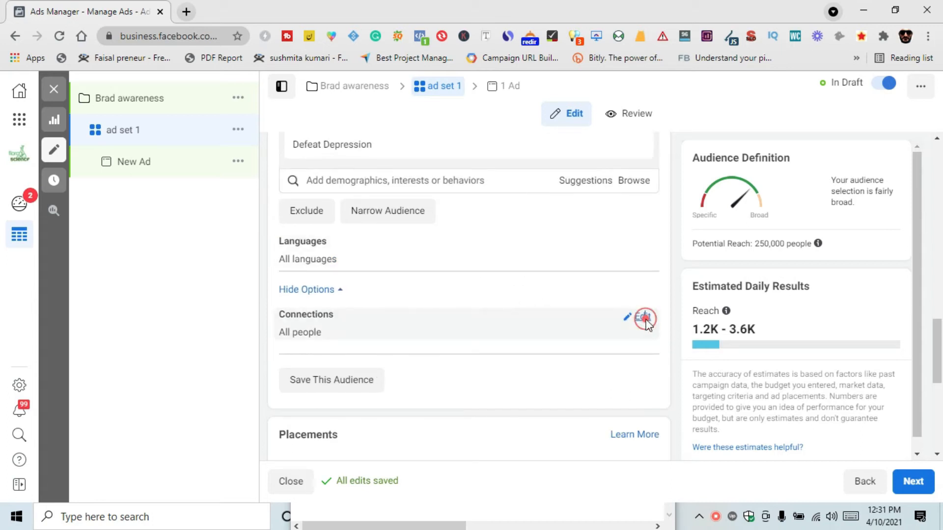
click(431, 338)
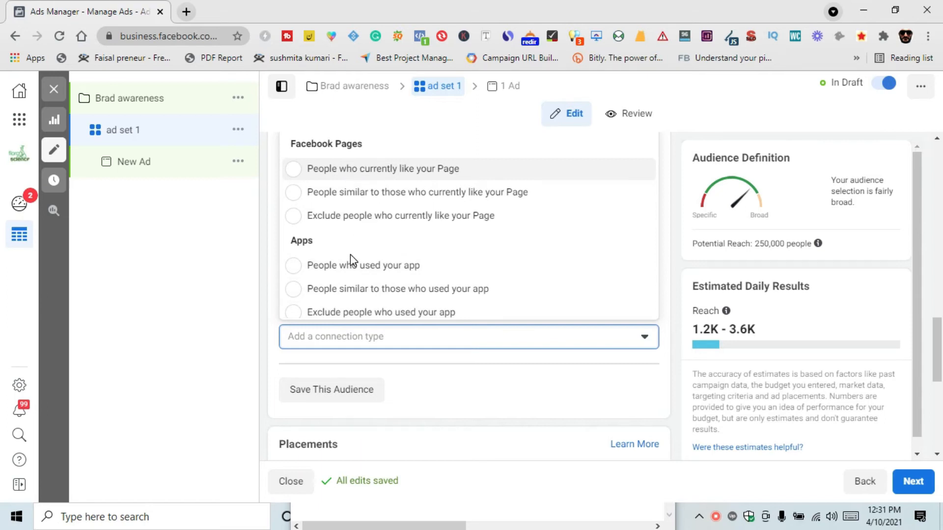
click(224, 353)
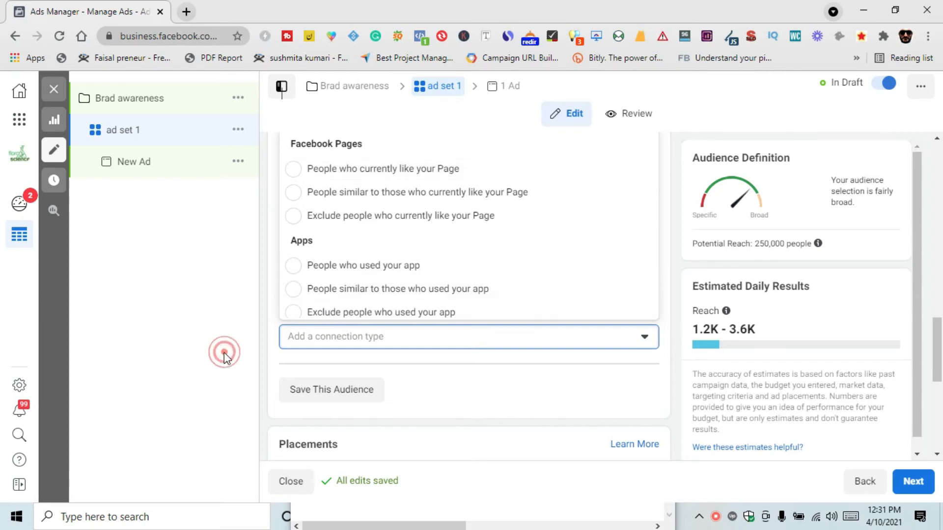
click(305, 290)
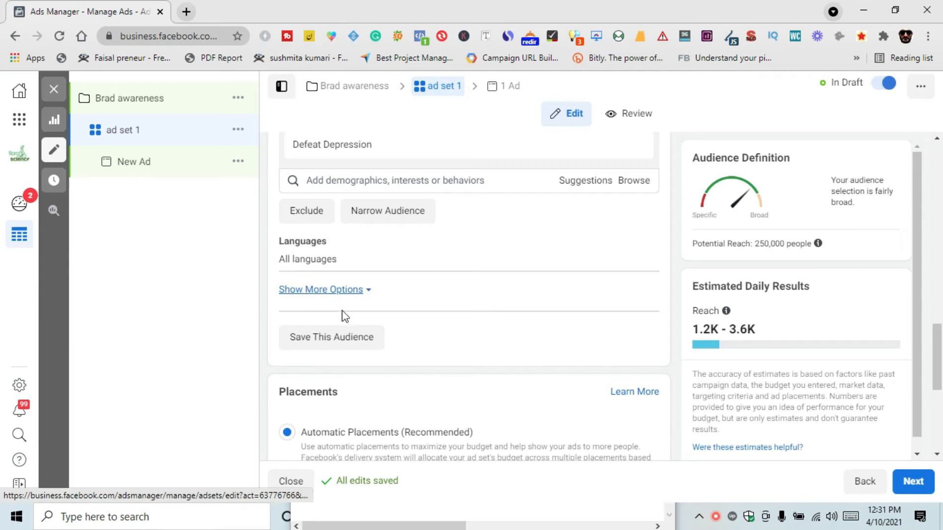
- Try manual placements for the ad set, deselecting Facebook, Audience Network and Messenger so that only Instagram remains
scroll(345, 316, down, 3)
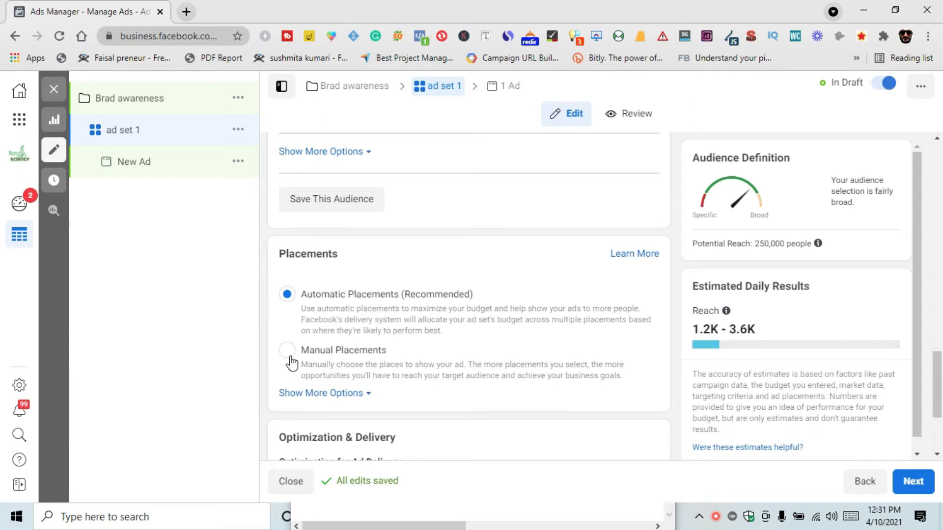
scroll(290, 356, down, 3)
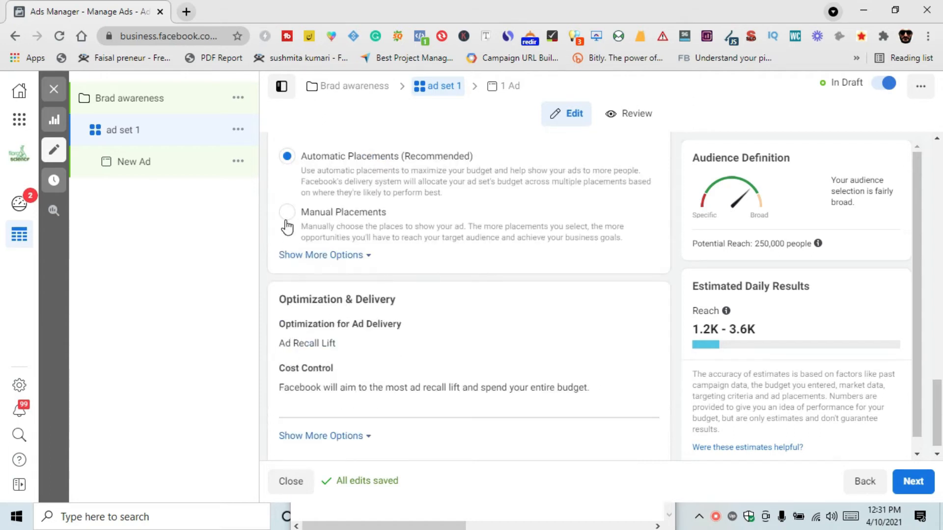
click(286, 221)
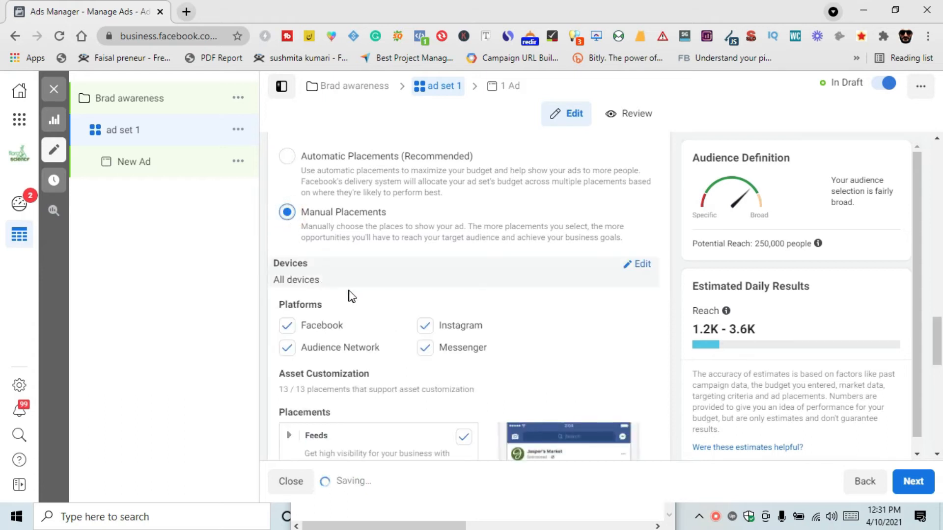
scroll(393, 294, down, 2)
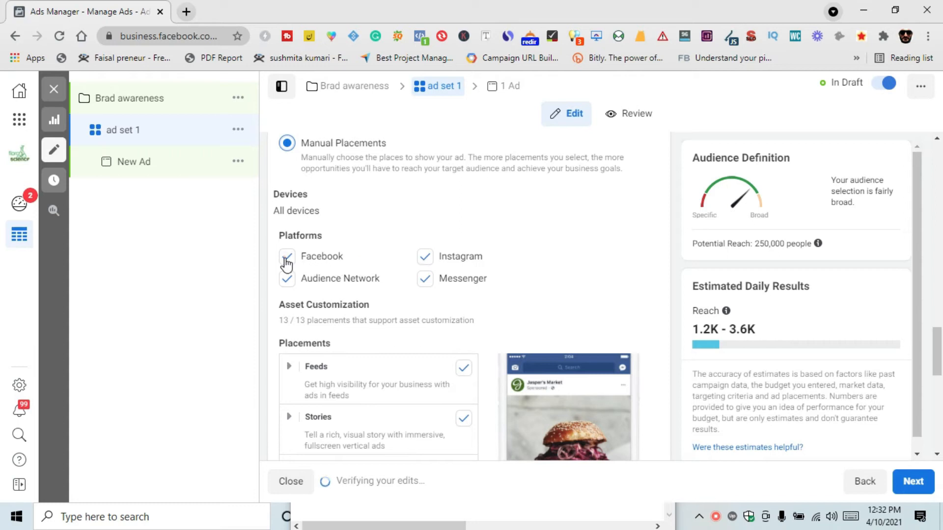
click(285, 280)
click(421, 282)
click(429, 279)
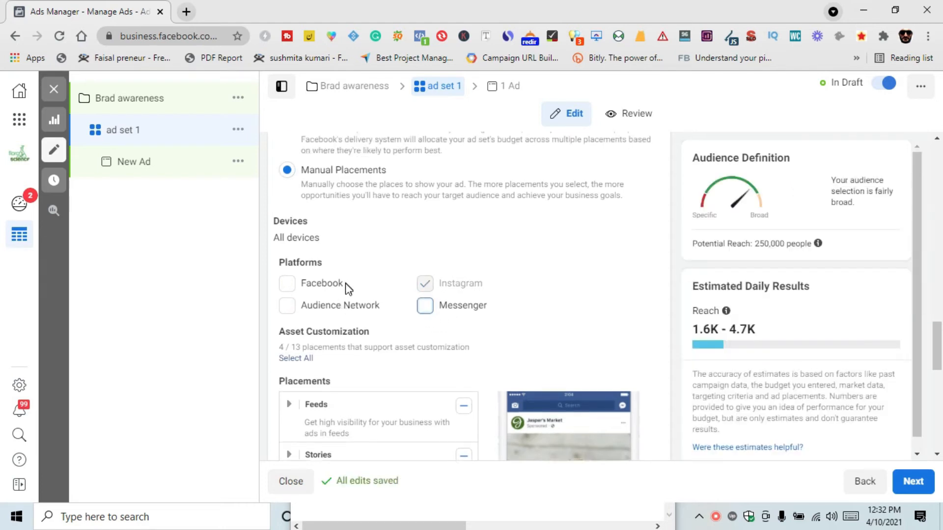
- Return the ad set to Automatic Placements (Recommended)
scroll(363, 314, up, 1)
scroll(311, 266, up, 3)
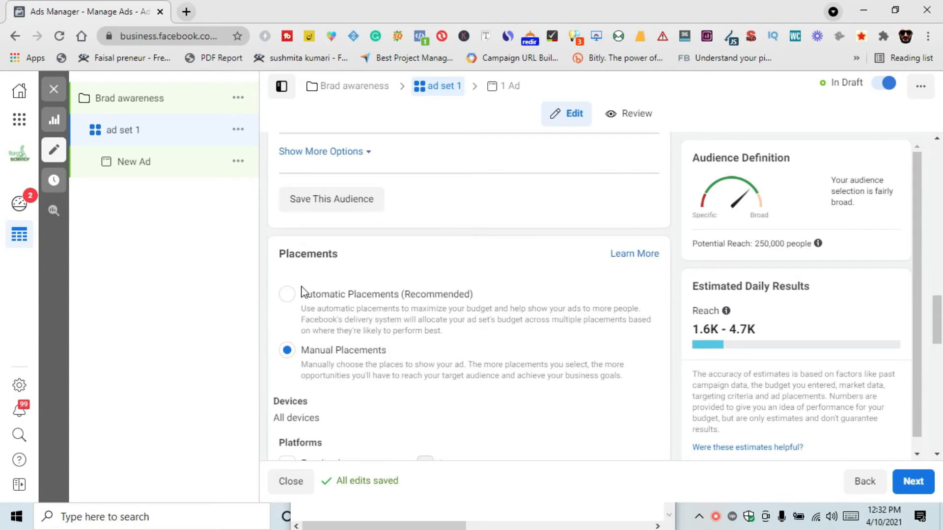
click(282, 297)
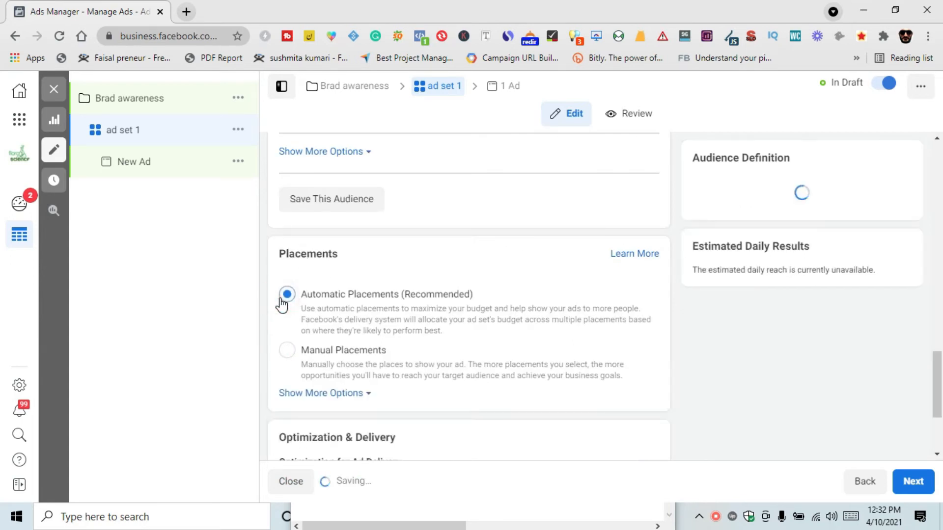
- Reveal the additional optimization and delivery options and review the estimated daily reach alongside the audience settings
scroll(358, 301, down, 3)
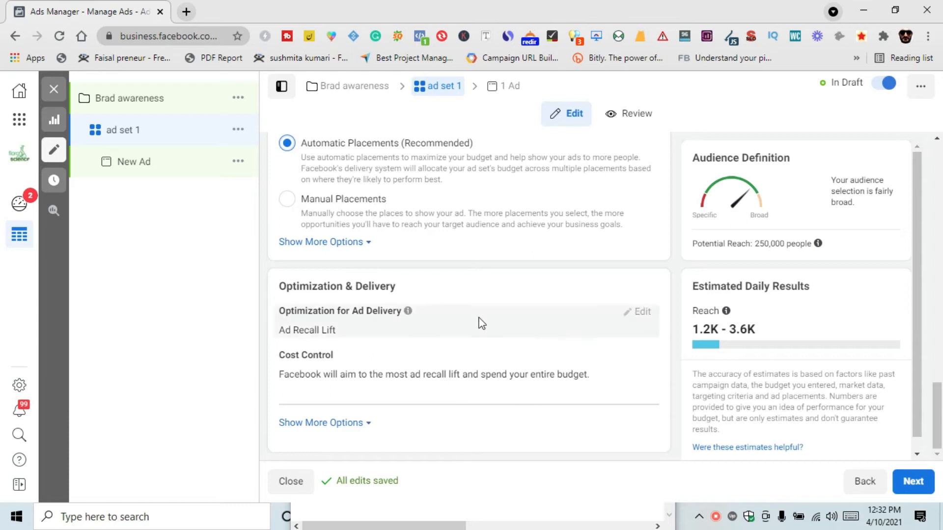
click(357, 423)
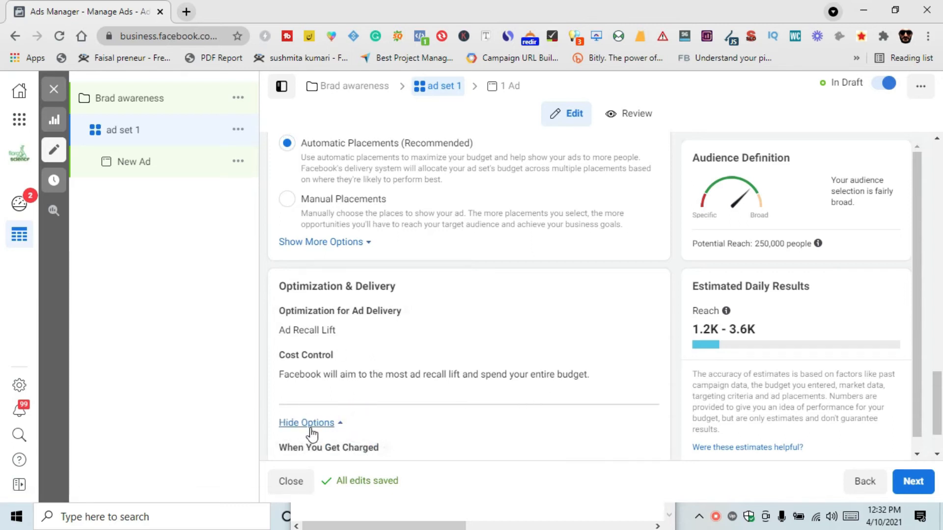
scroll(448, 279, up, 10)
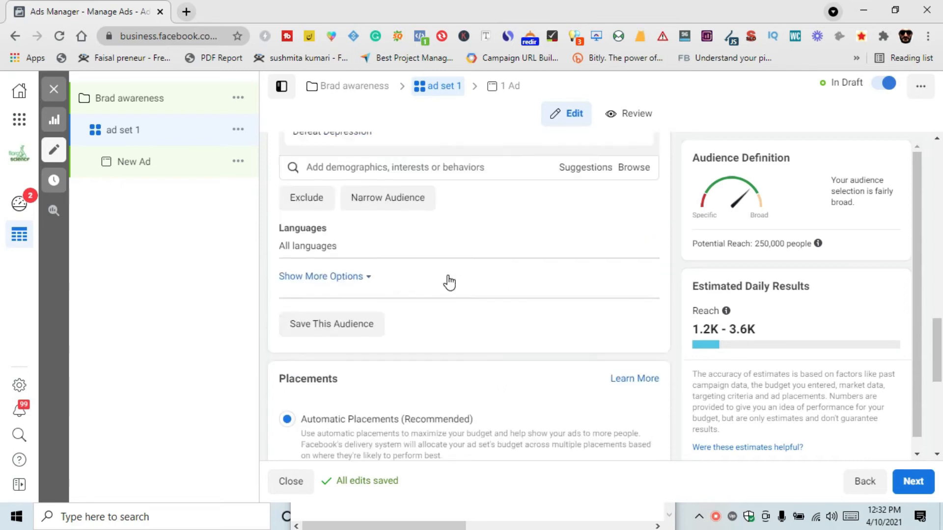
scroll(463, 275, up, 4)
mouse_move(726, 311)
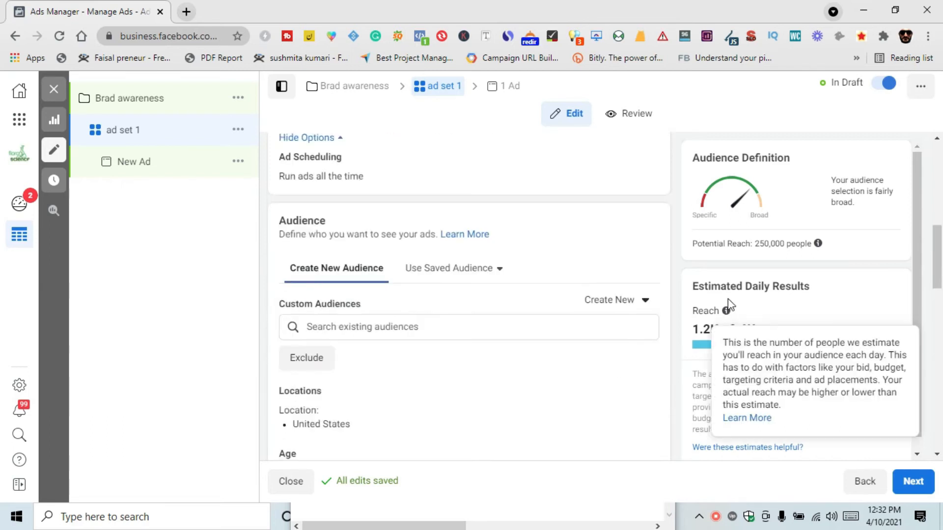
scroll(766, 344, down, 3)
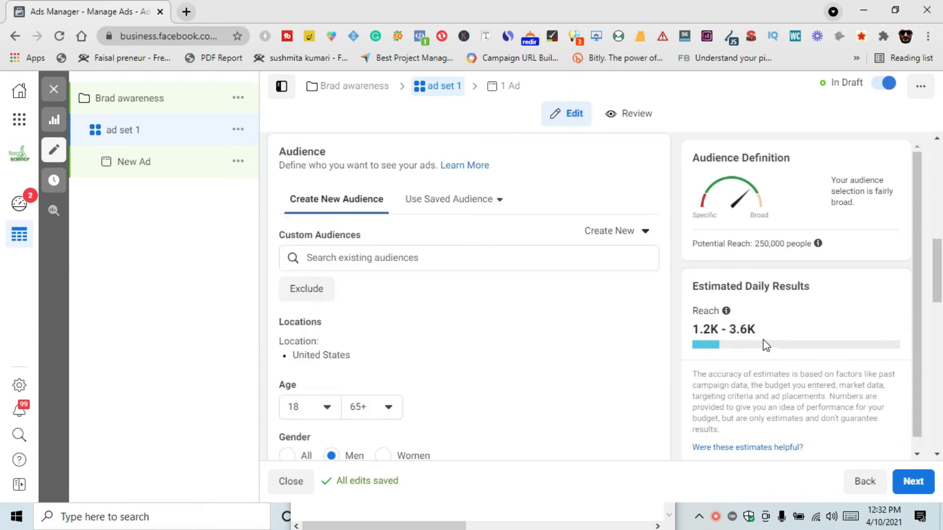
scroll(741, 369, down, 3)
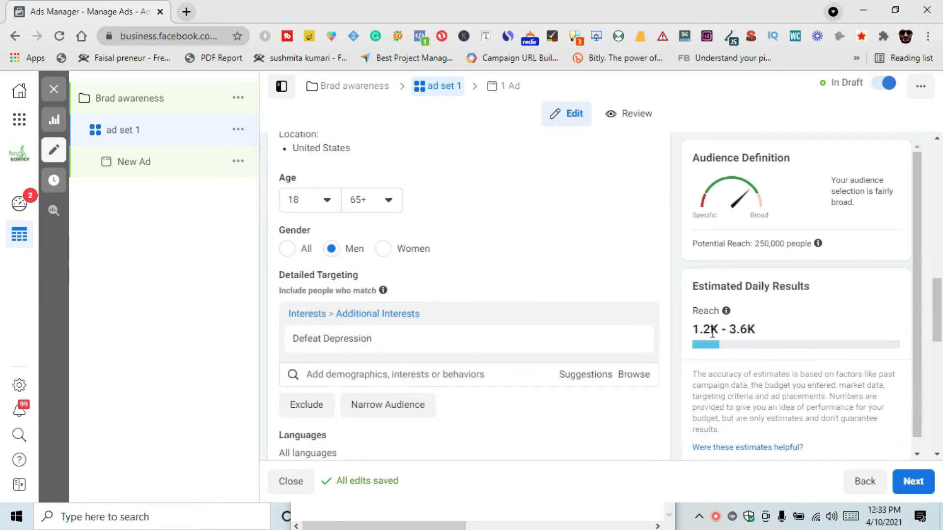
mouse_move(385, 341)
- Proceed from the ad set to its ad and rename the ad as Image ad 1
click(911, 483)
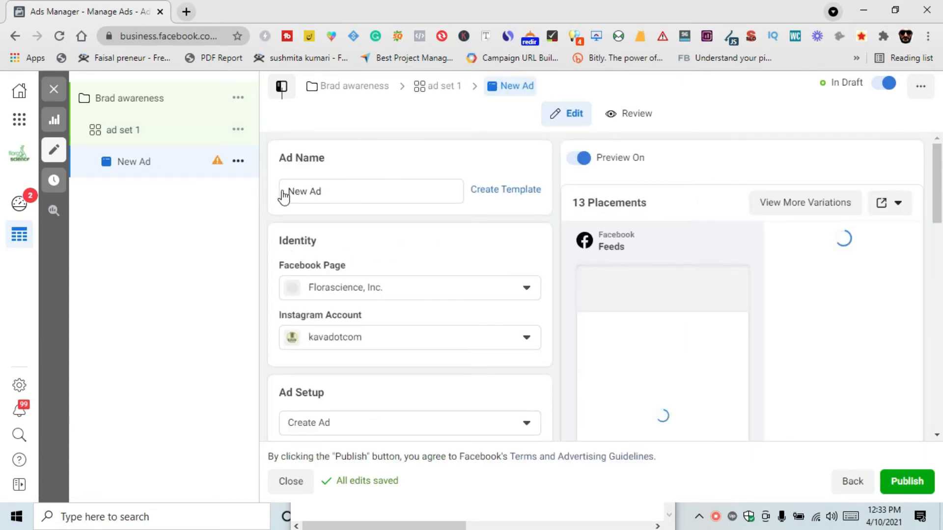
double_click(358, 190)
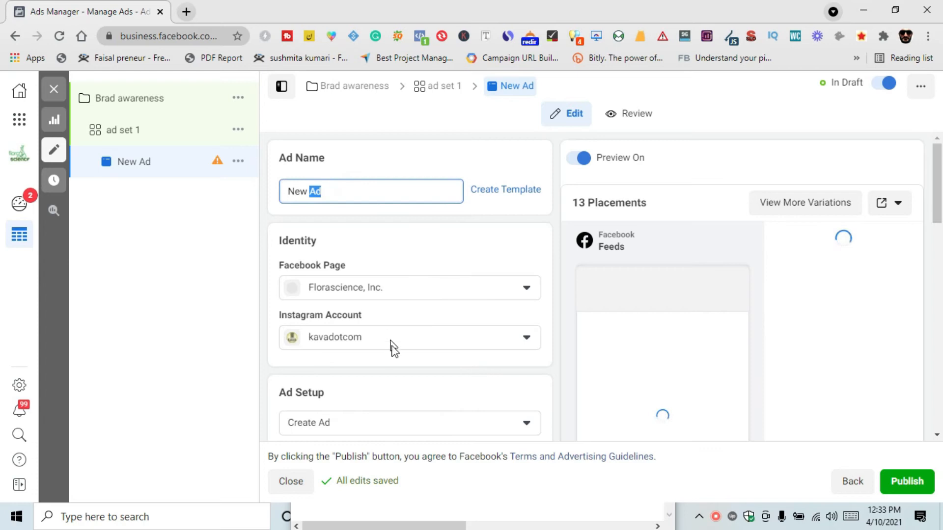
scroll(390, 354, down, 10)
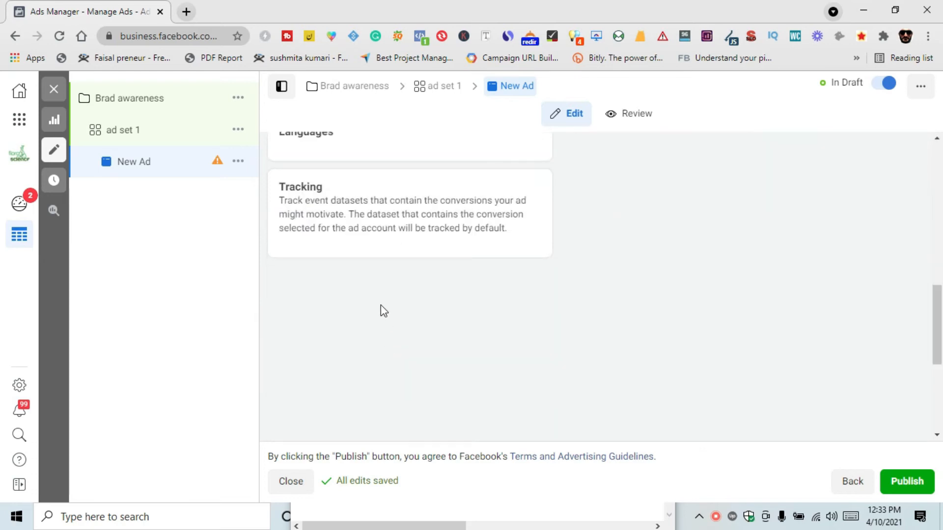
scroll(381, 306, up, 10)
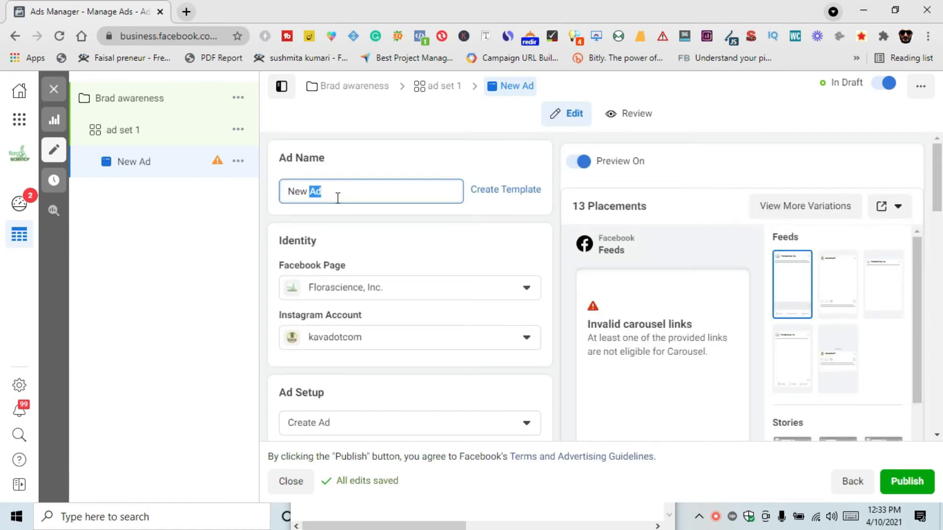
key(BackSpace)
key(BackSpace)
key(BackSpace)
key(BackSpace)
key(BackSpace)
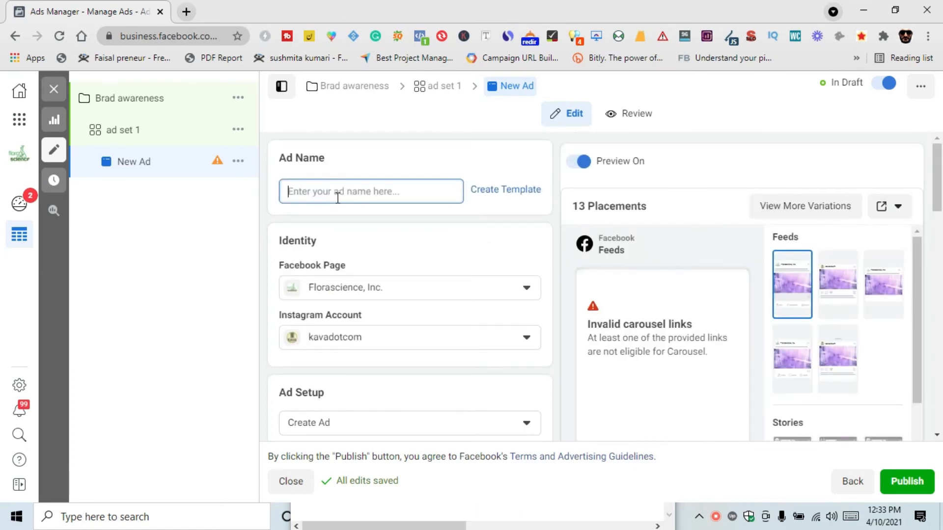
text(Image ad 1)
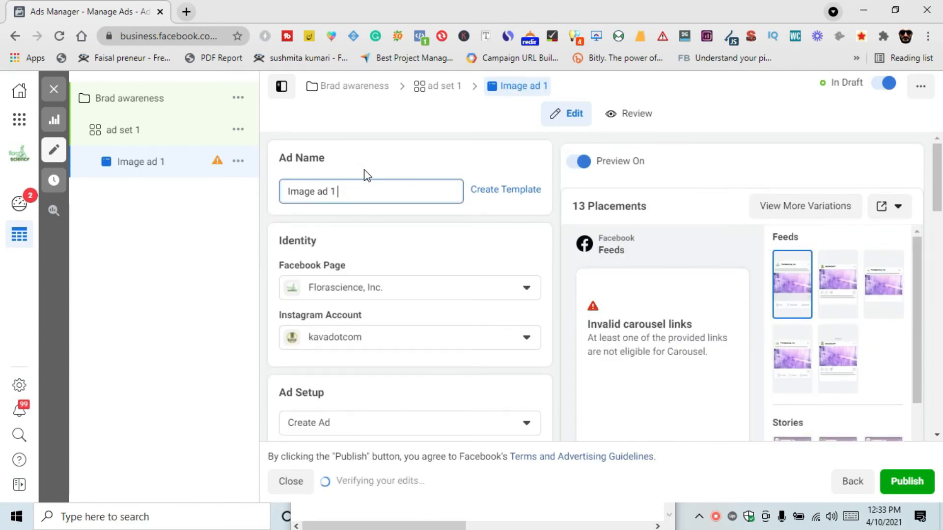
- Set the ad's Facebook Page to Kava Dot Com and review the Single Image or Video and Carousel formats
scroll(367, 234, down, 2)
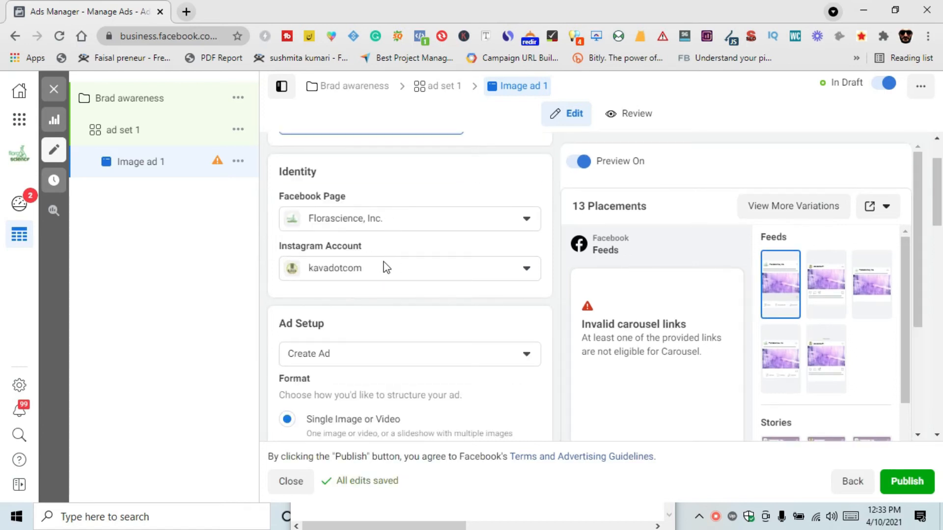
click(393, 219)
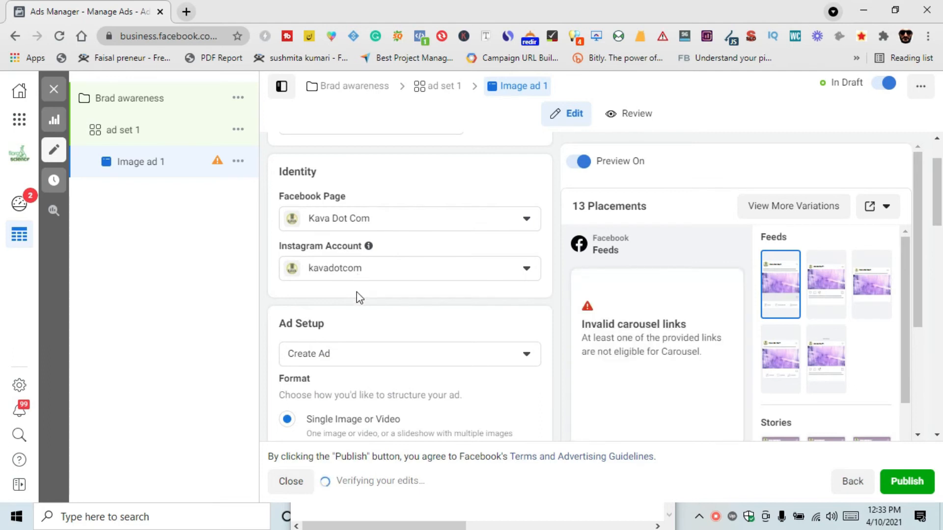
scroll(362, 302, down, 2)
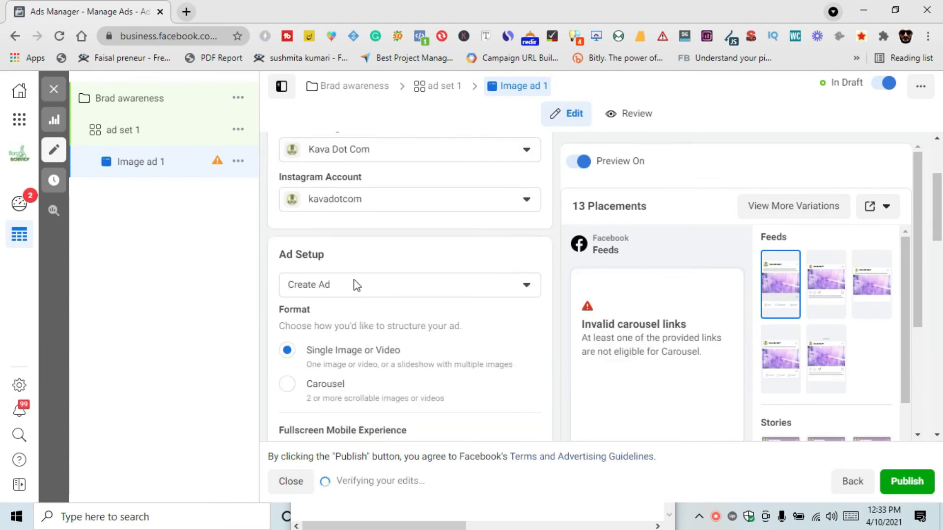
scroll(305, 268, down, 2)
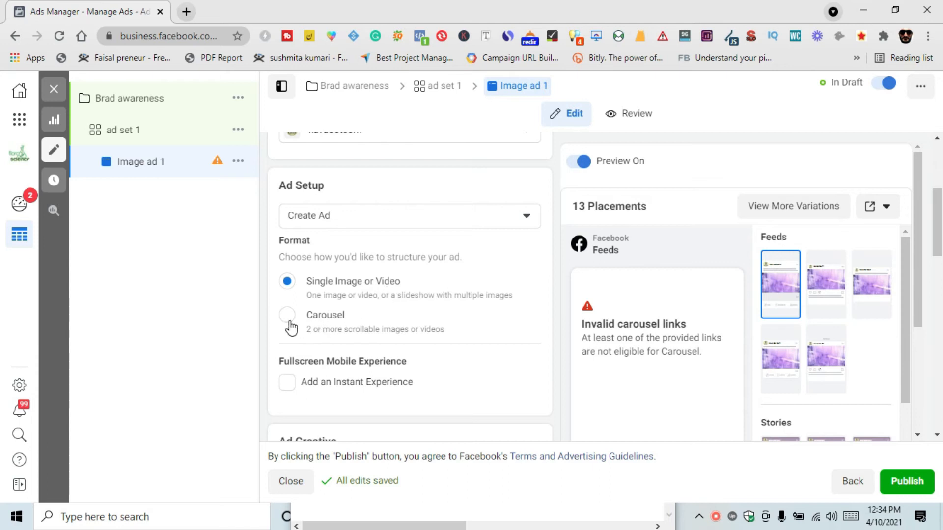
scroll(291, 326, down, 1)
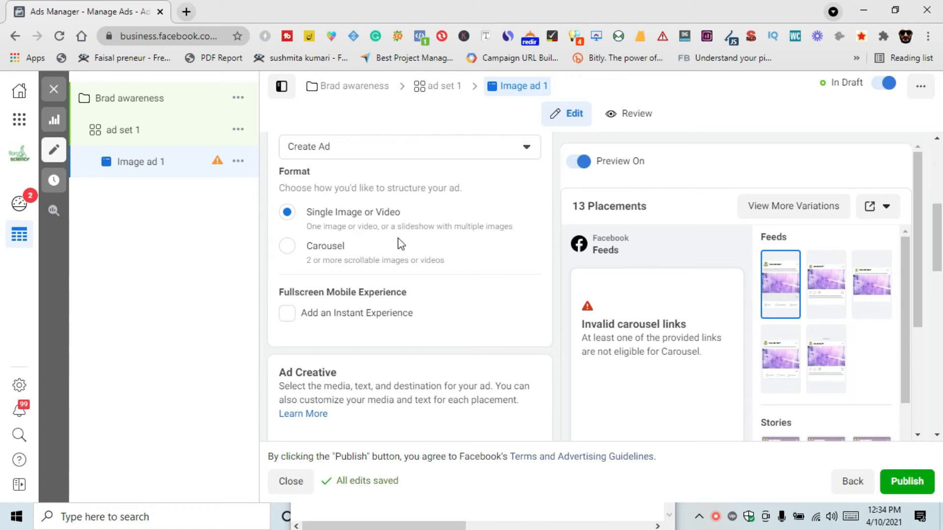
- Clear all existing media from the ad creative
scroll(400, 277, down, 1)
scroll(393, 294, down, 1)
scroll(391, 290, down, 2)
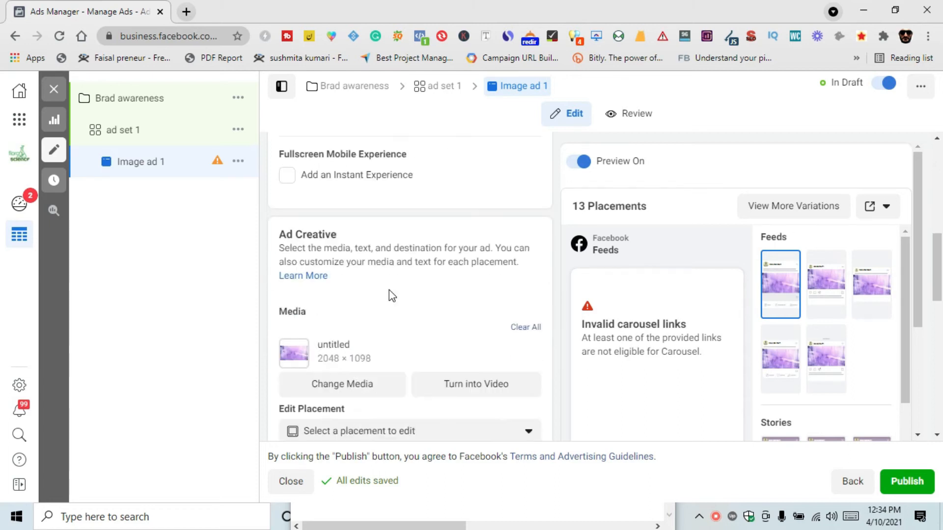
scroll(389, 295, down, 1)
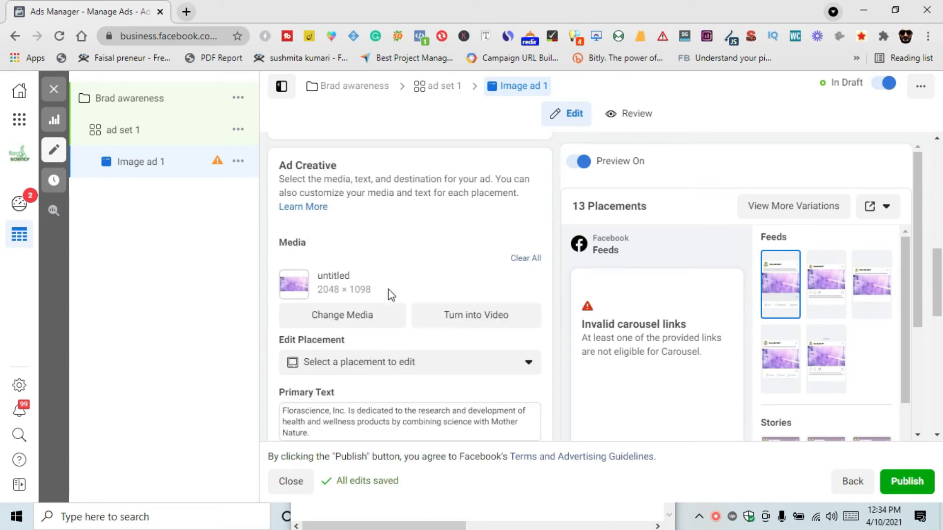
click(514, 260)
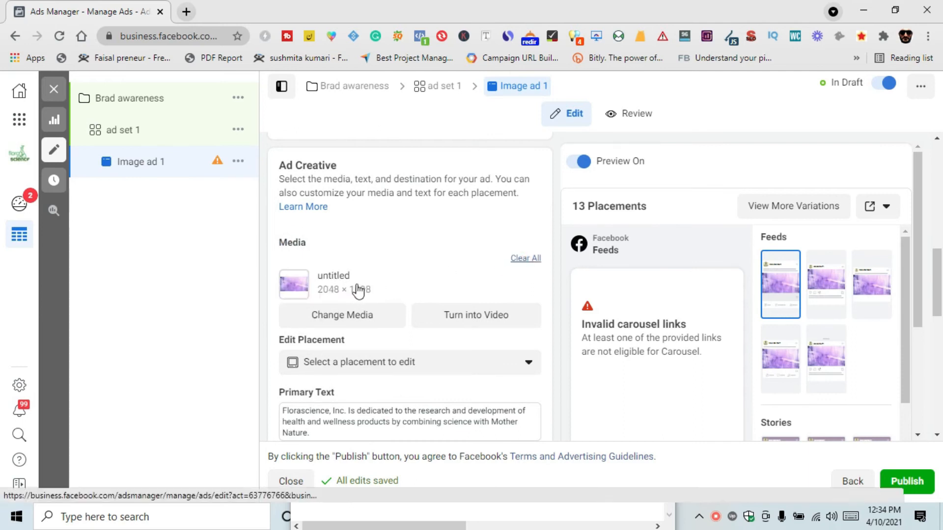
- Add the red "Relaxed & Active" account image, 1050 × 1050, as the ad's media and accept the suggested placement crops
click(338, 310)
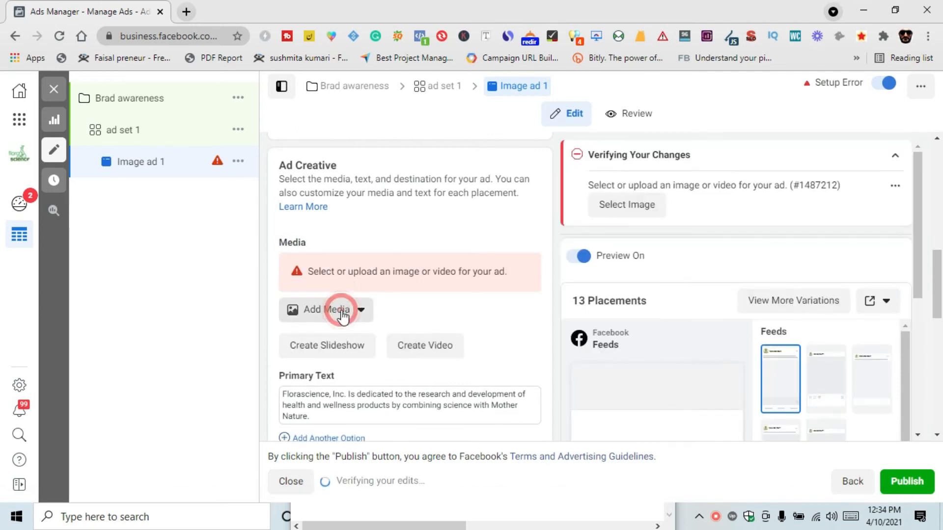
click(344, 340)
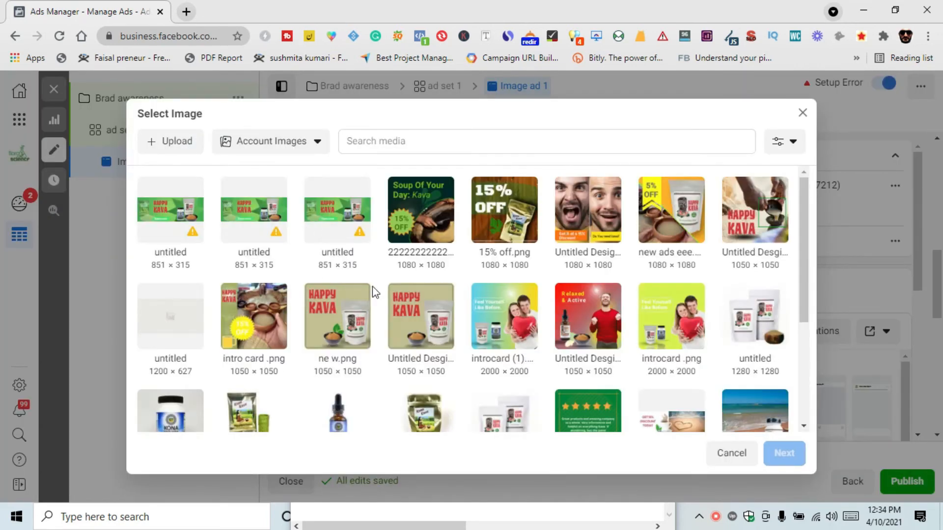
scroll(491, 344, down, 2)
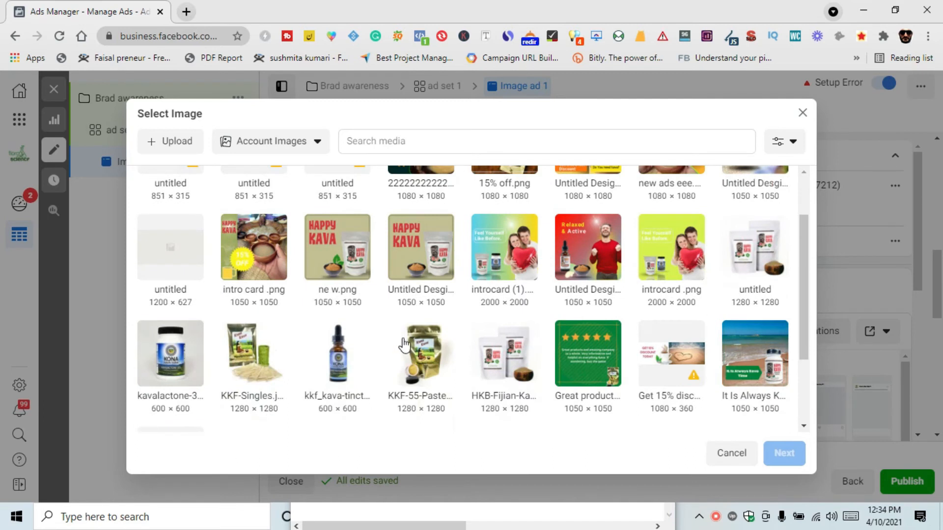
scroll(369, 343, down, 2)
scroll(346, 345, up, 3)
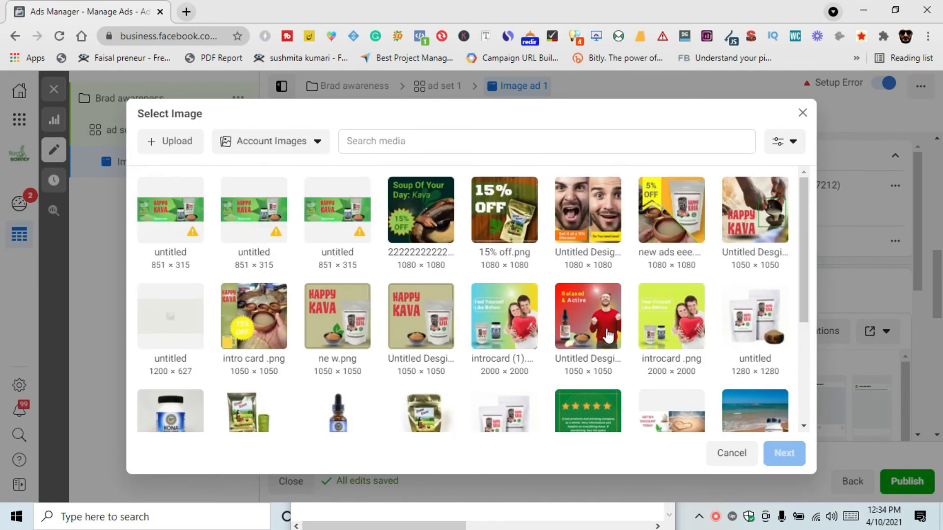
click(591, 333)
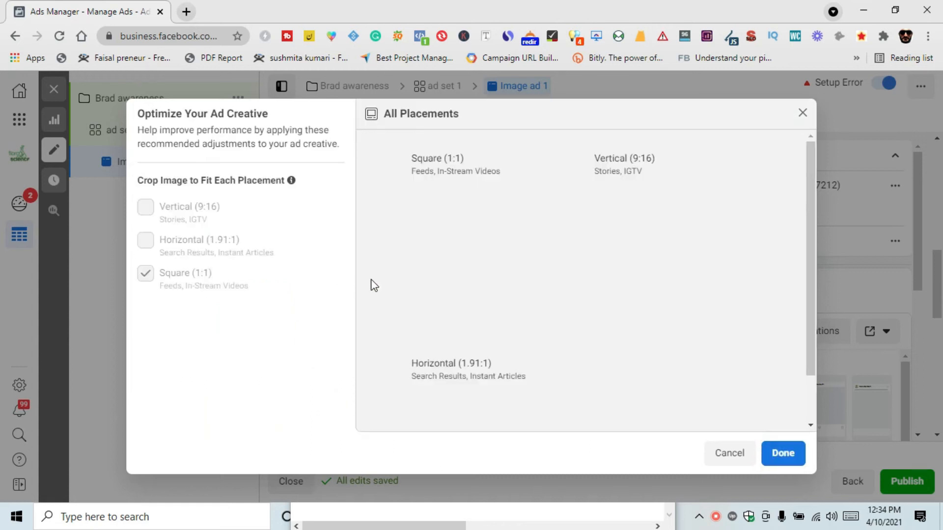
click(785, 455)
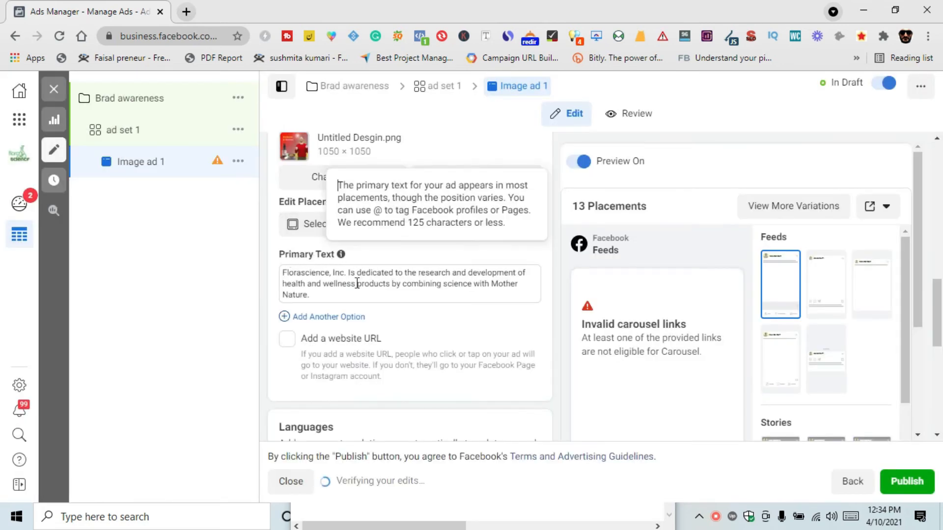
- Replace the ad's primary text with the copy in Notepad, from "Never found the best KAVA ROOT POWDER?" through "our product line now!"
click(330, 295)
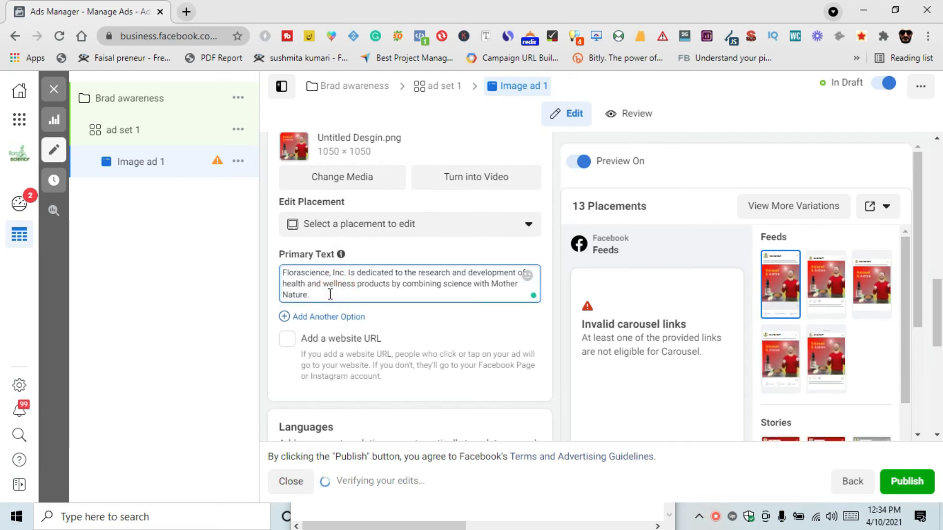
key(ctrl+a)
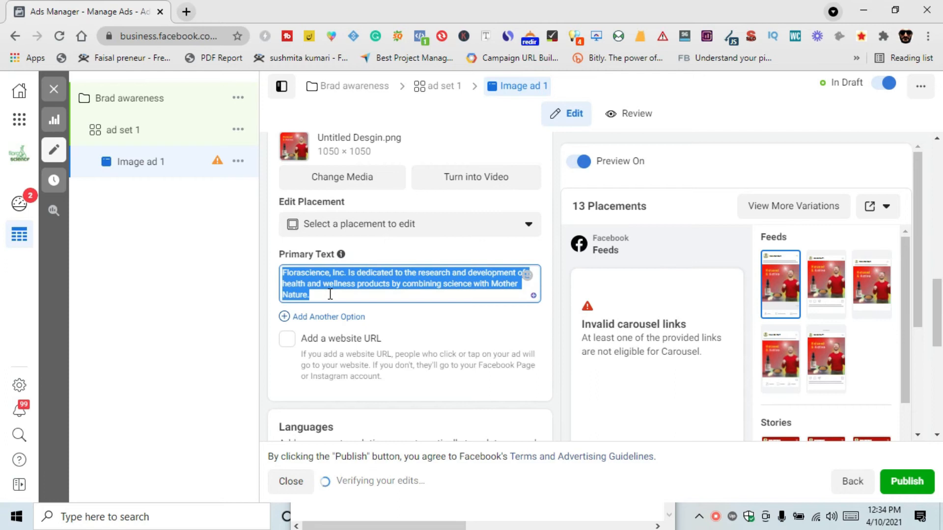
key(BackSpace)
key(alt+Tab)
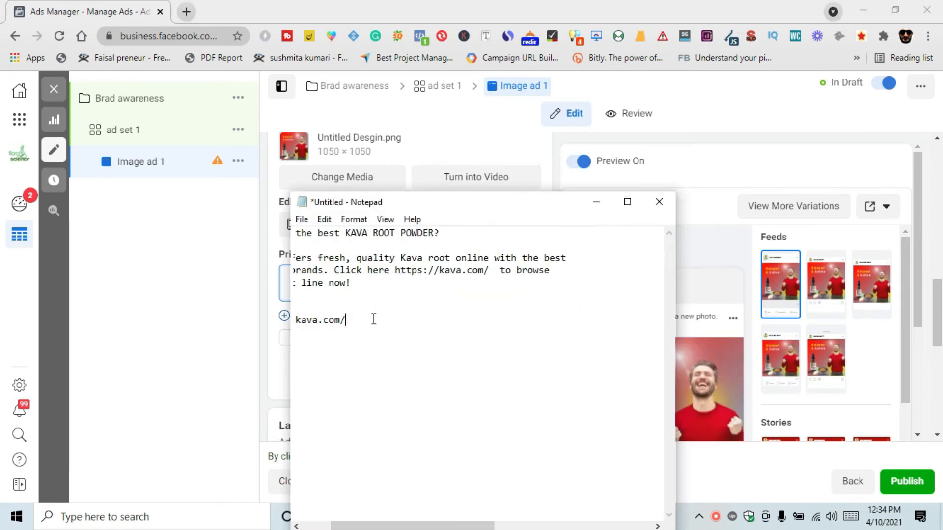
drag(292, 236, 420, 282)
right_click(392, 274)
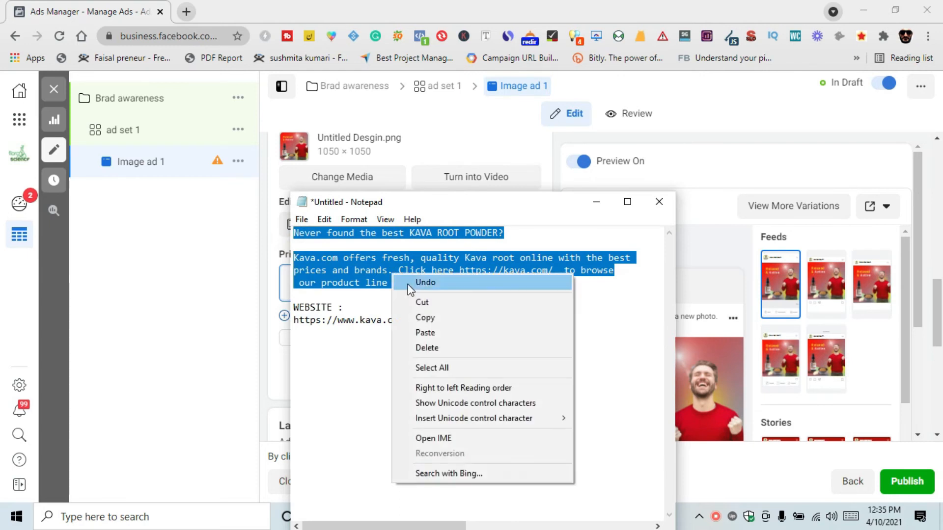
click(420, 317)
click(242, 310)
click(309, 286)
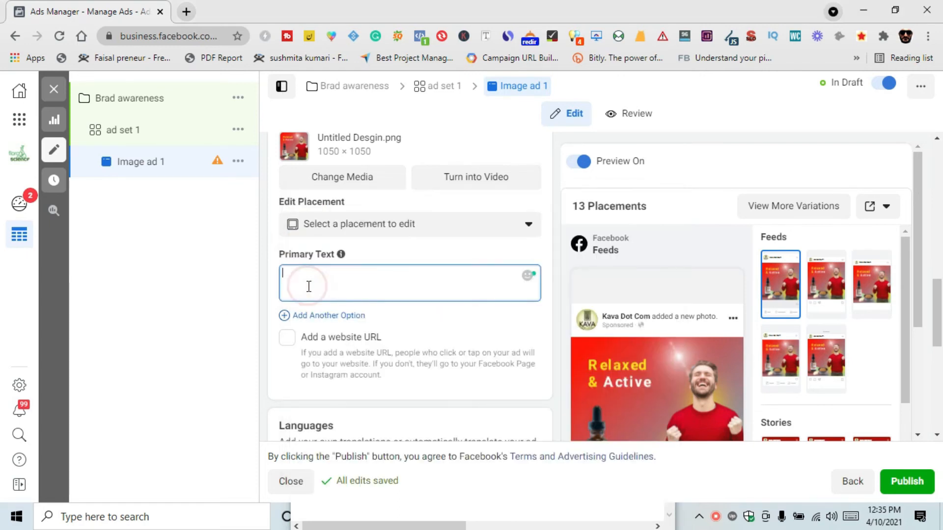
key(ctrl+v)
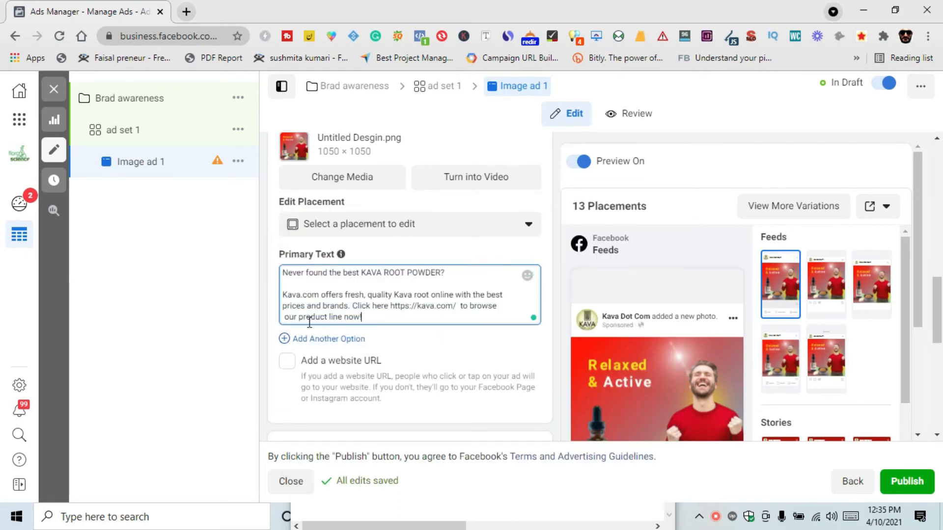
- Enable the option to add a website URL to the ad
scroll(326, 351, down, 2)
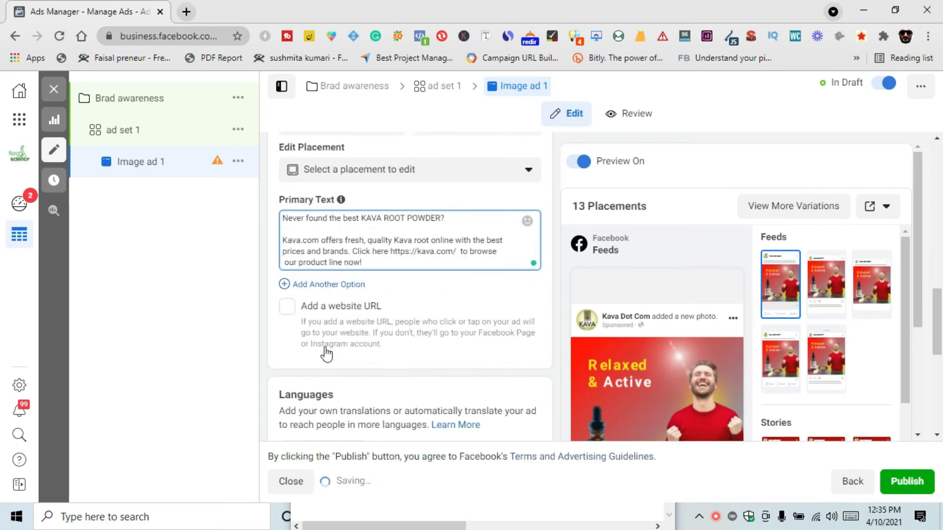
click(287, 295)
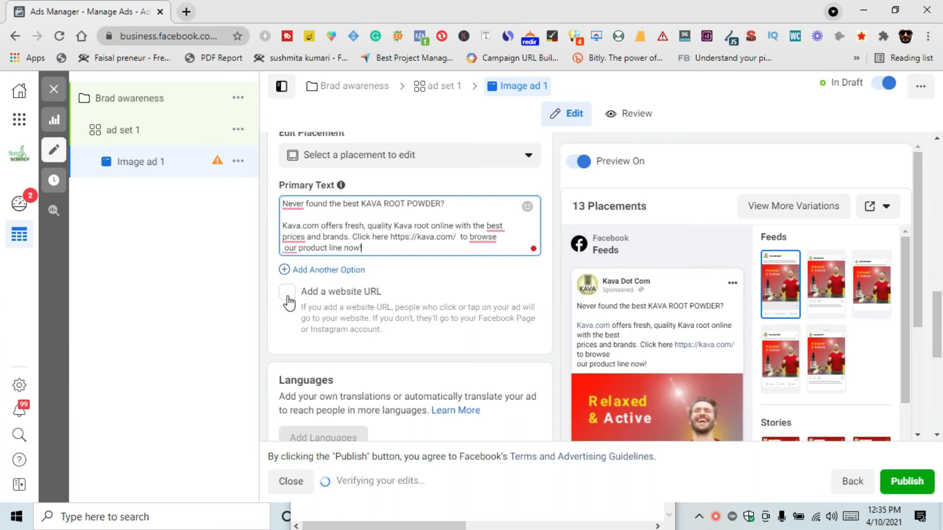
click(288, 295)
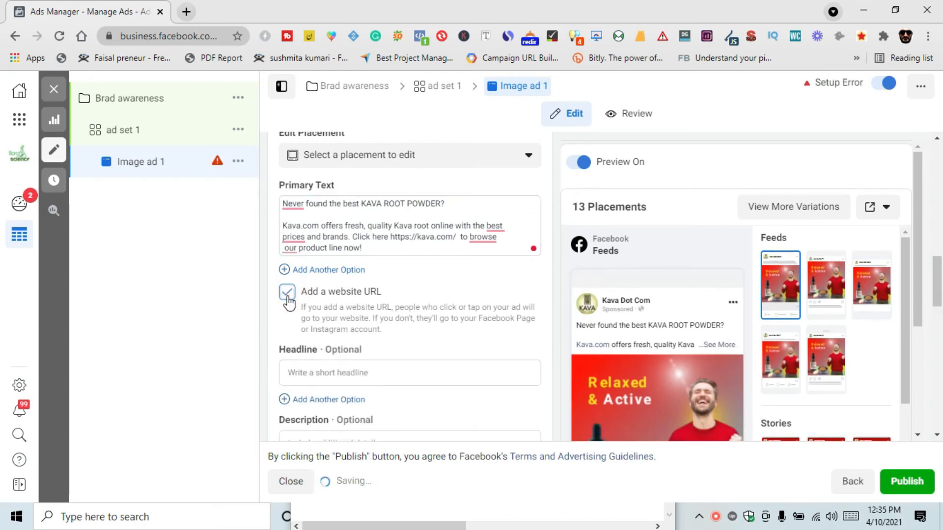
click(287, 295)
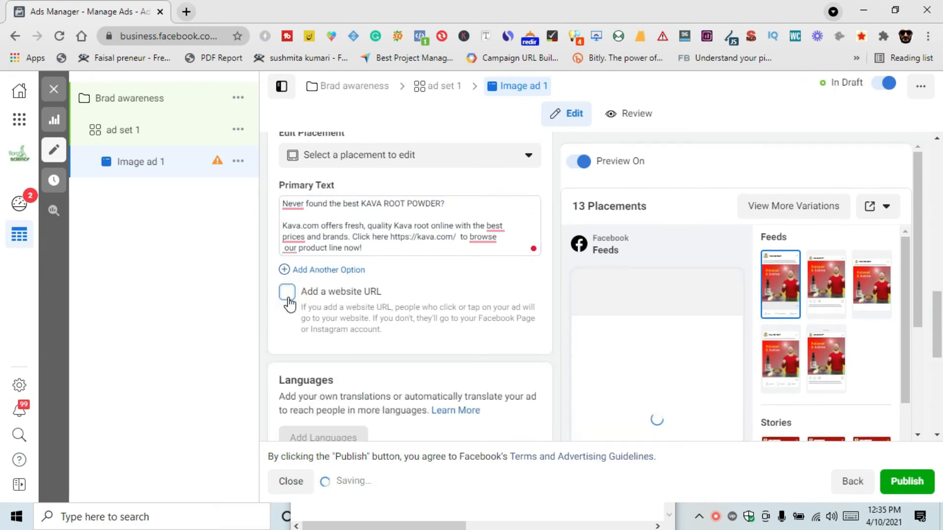
click(288, 294)
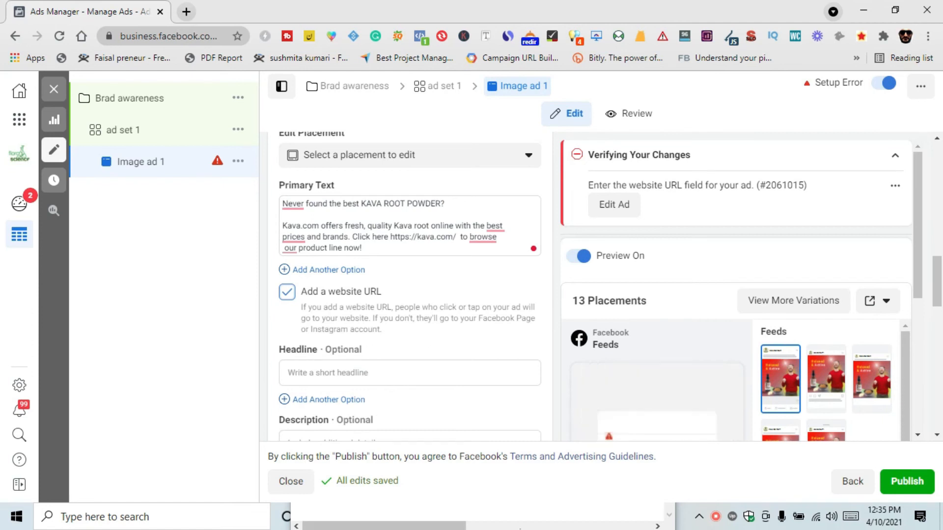
click(520, 527)
scroll(360, 304, left, 8)
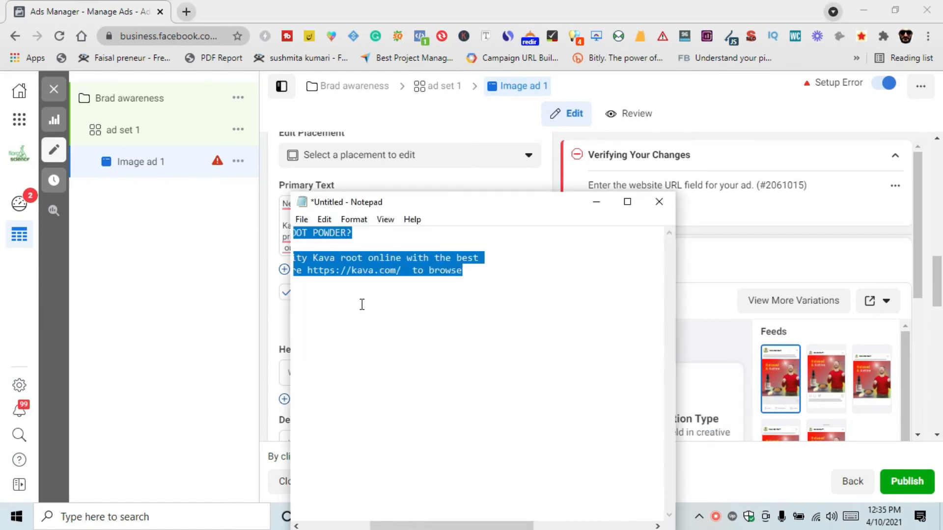
click(343, 336)
drag(296, 319, 409, 325)
right_click(383, 320)
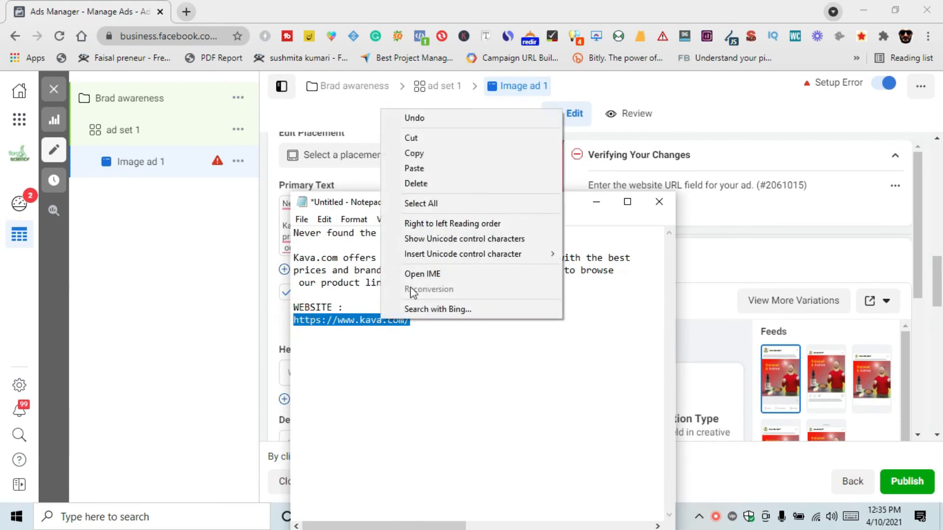
click(432, 153)
click(157, 344)
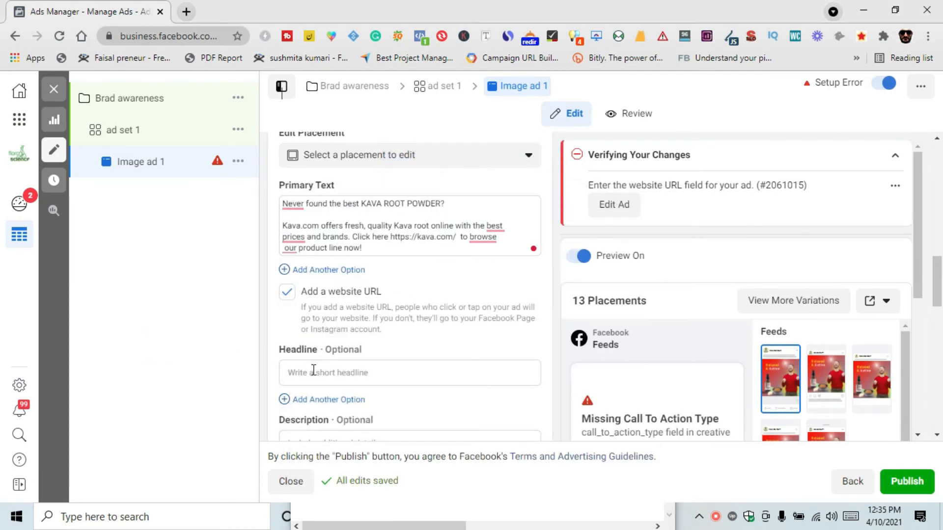
scroll(312, 368, down, 3)
key(ctrl+v)
- Set the ad's headline to "The Trusted Kava Source", pasted from the copied text
click(247, 392)
click(337, 235)
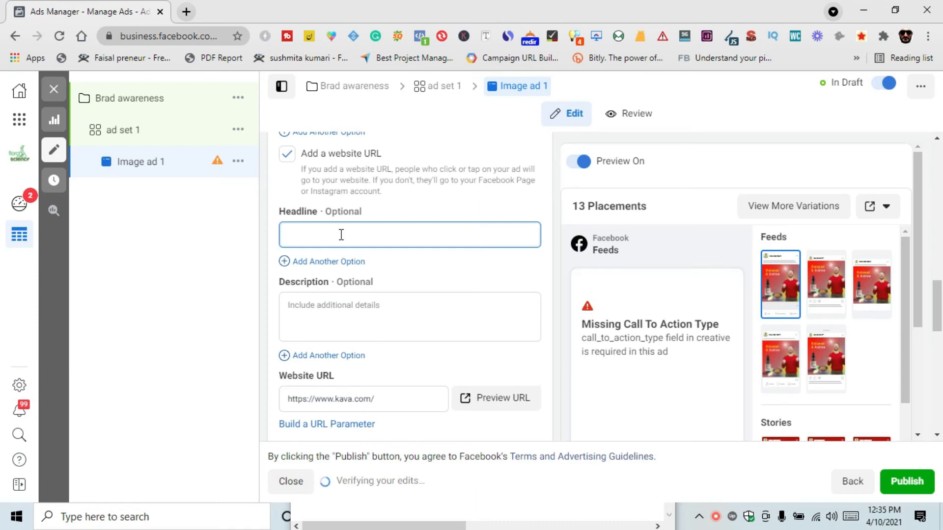
key(ctrl+v)
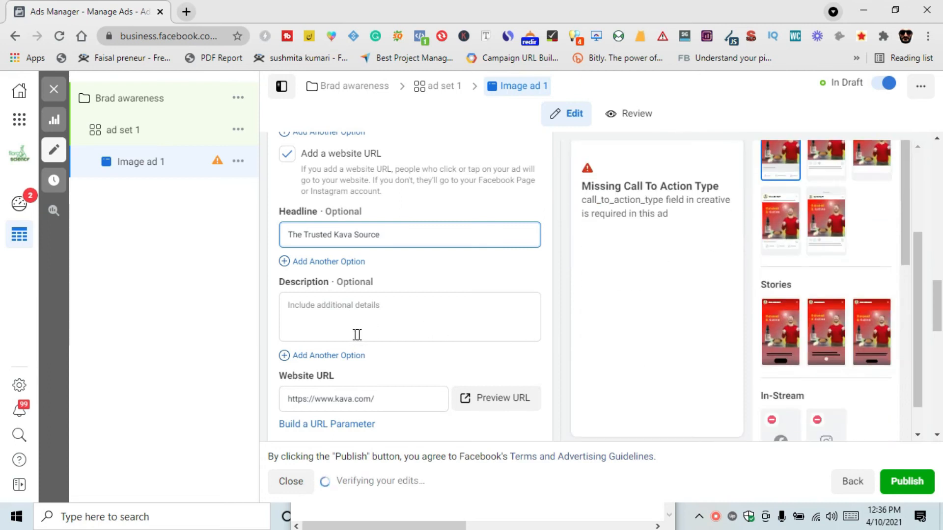
- Set the ad's call to action to Learn More
scroll(294, 337, down, 3)
scroll(314, 329, down, 4)
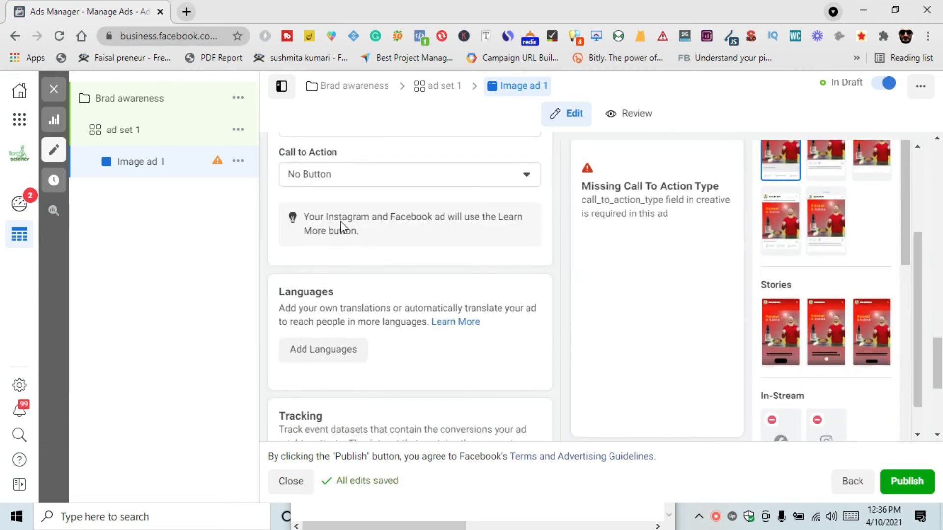
scroll(358, 241, up, 2)
scroll(318, 230, up, 1)
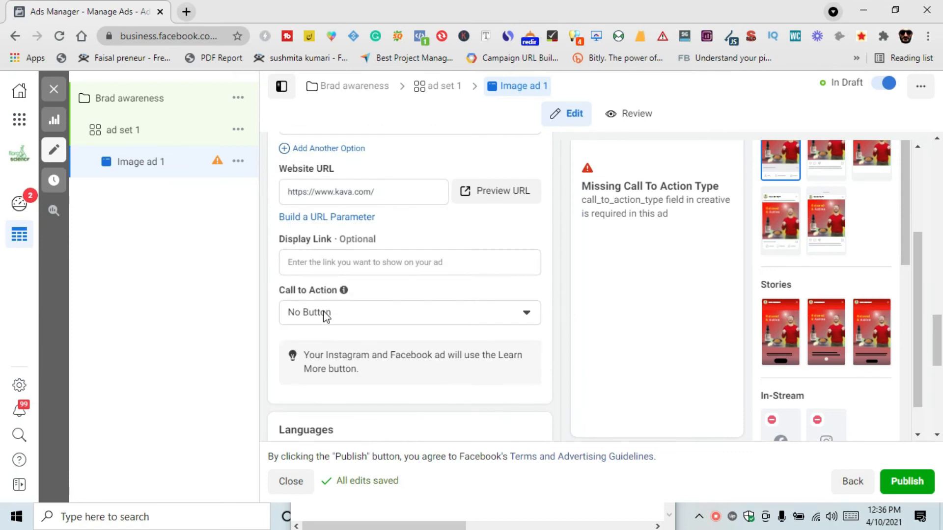
click(326, 315)
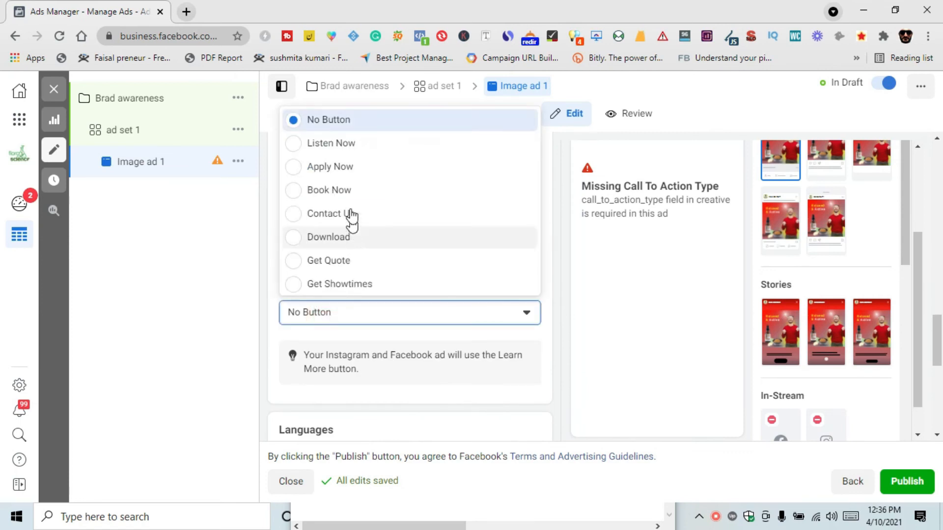
scroll(339, 216, down, 3)
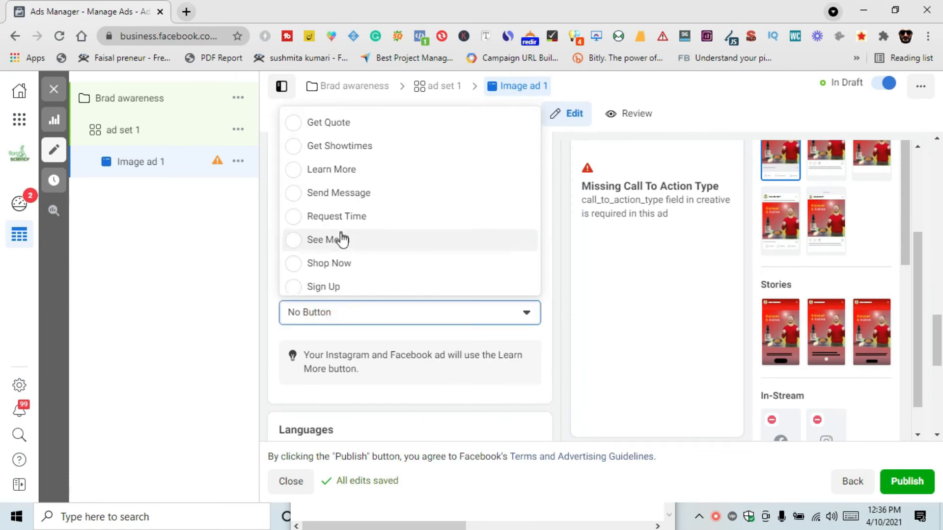
click(324, 172)
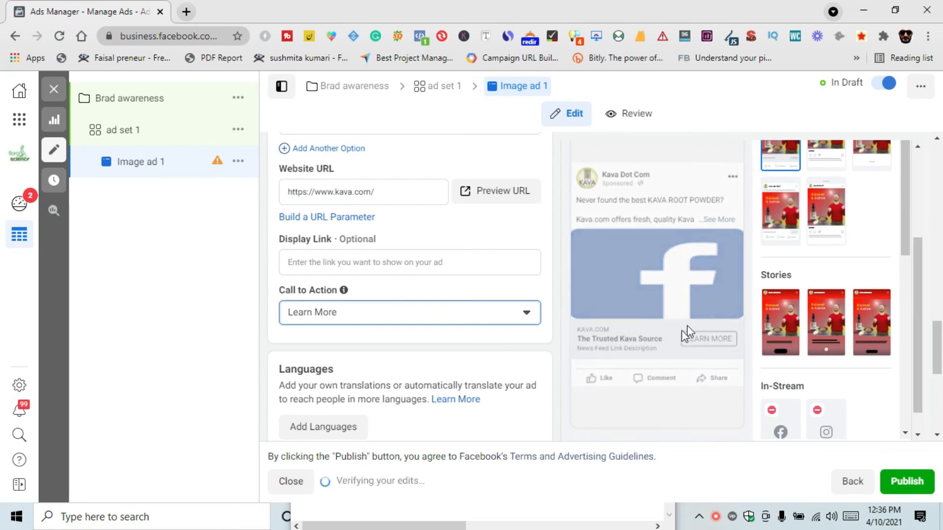
- Publish the campaign with its ad set and image ad
click(208, 344)
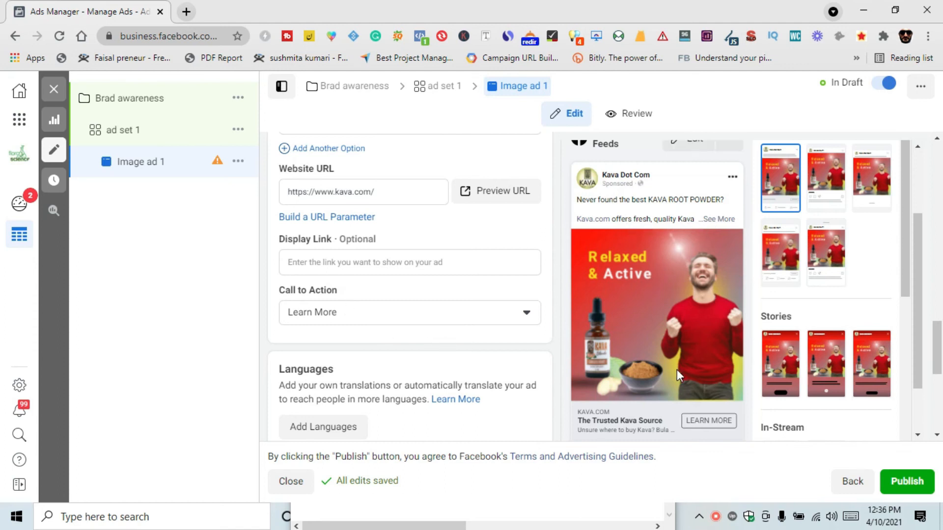
click(905, 479)
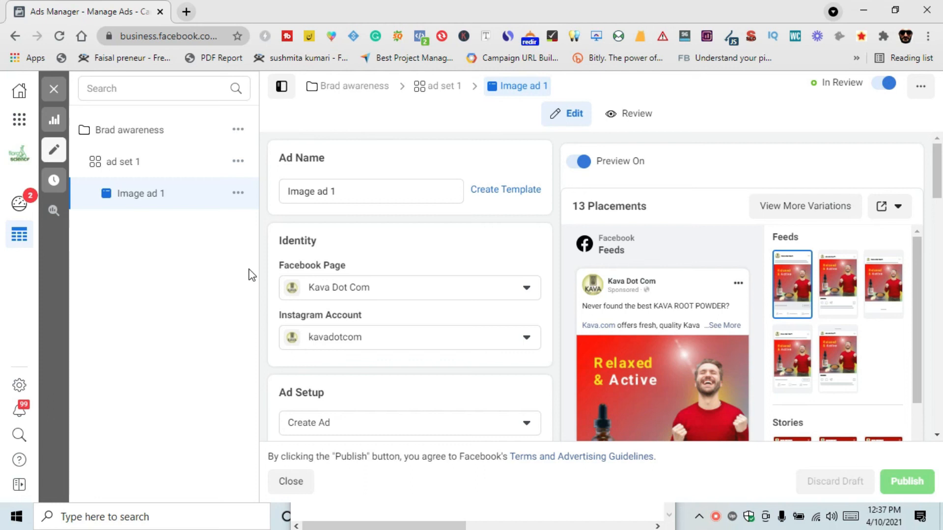
- Review the published ad set's daily budget, schedule, location, age, gender and detailed targeting settings
click(160, 162)
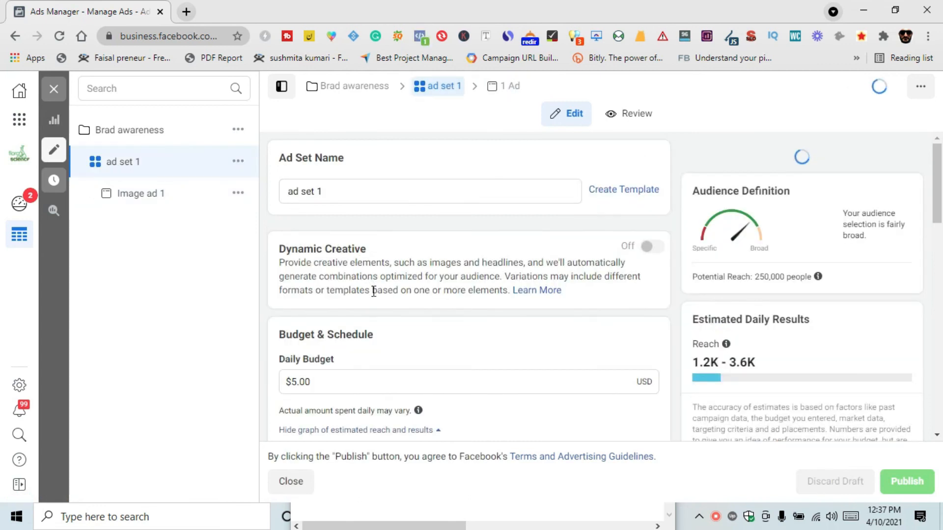
scroll(373, 292, down, 3)
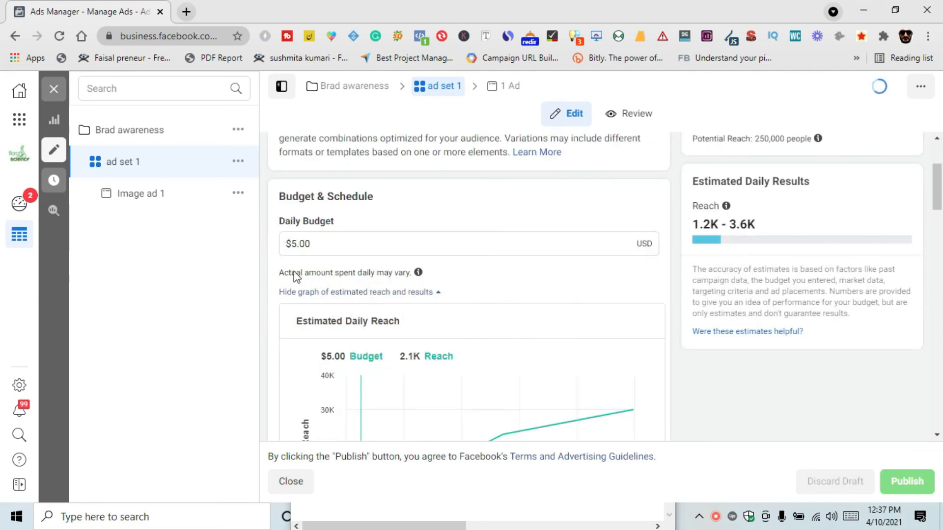
scroll(296, 276, down, 1)
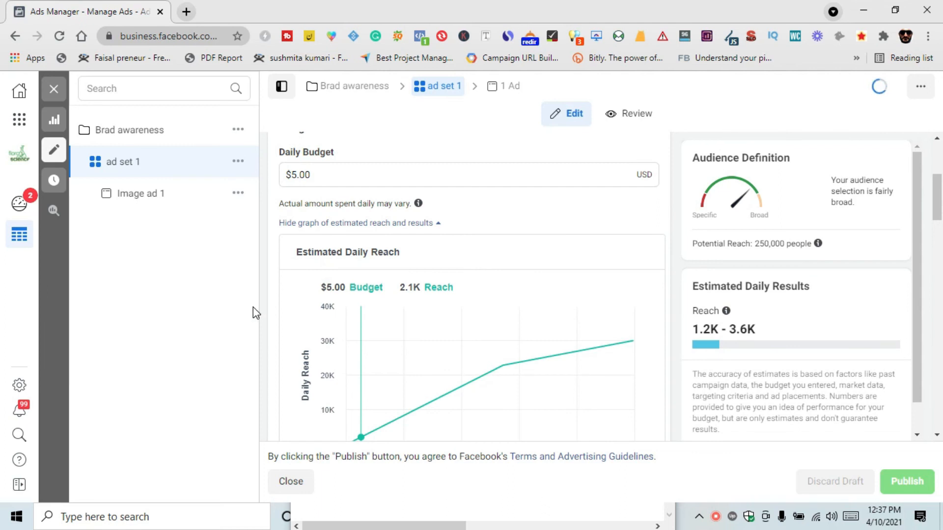
scroll(251, 312, down, 3)
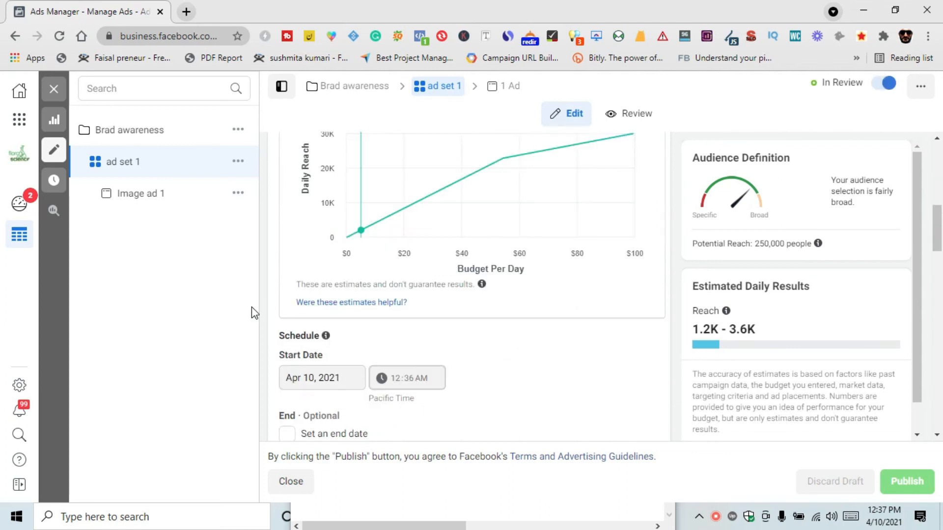
scroll(421, 321, down, 5)
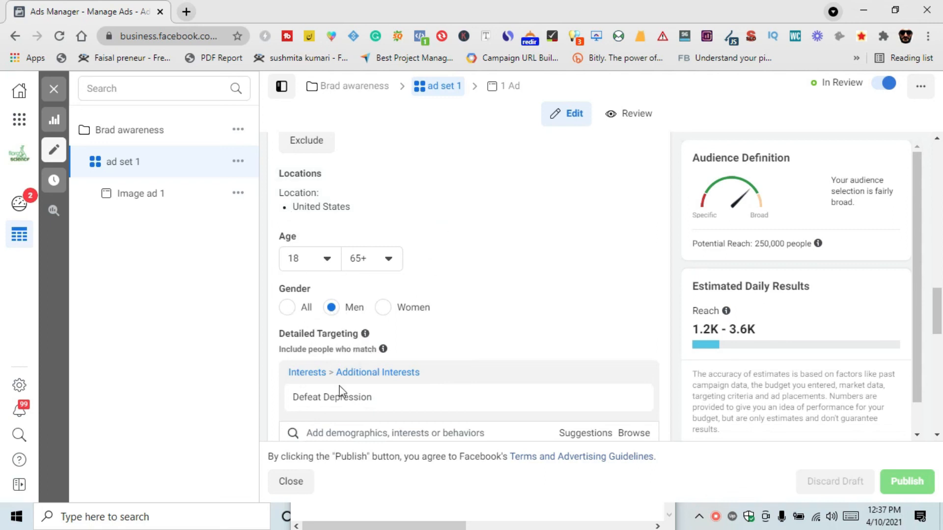
scroll(342, 391, down, 1)
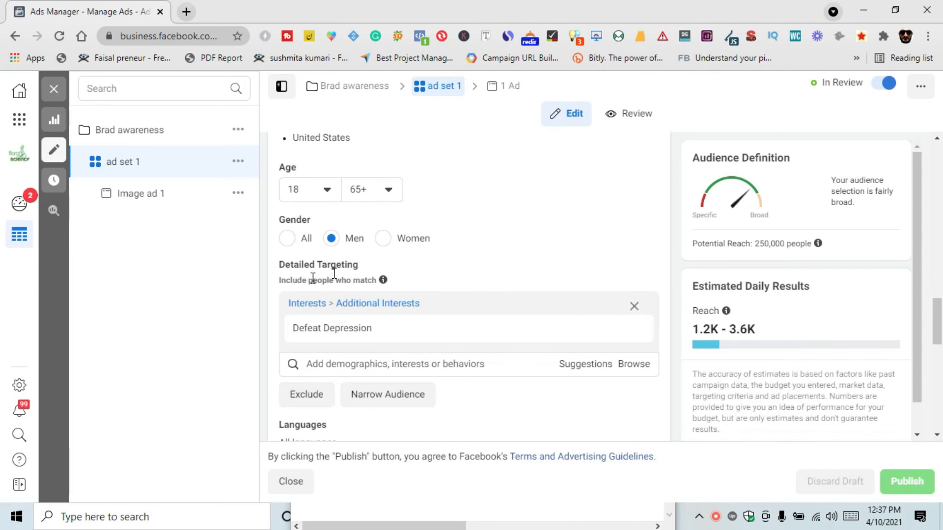
mouse_move(350, 328)
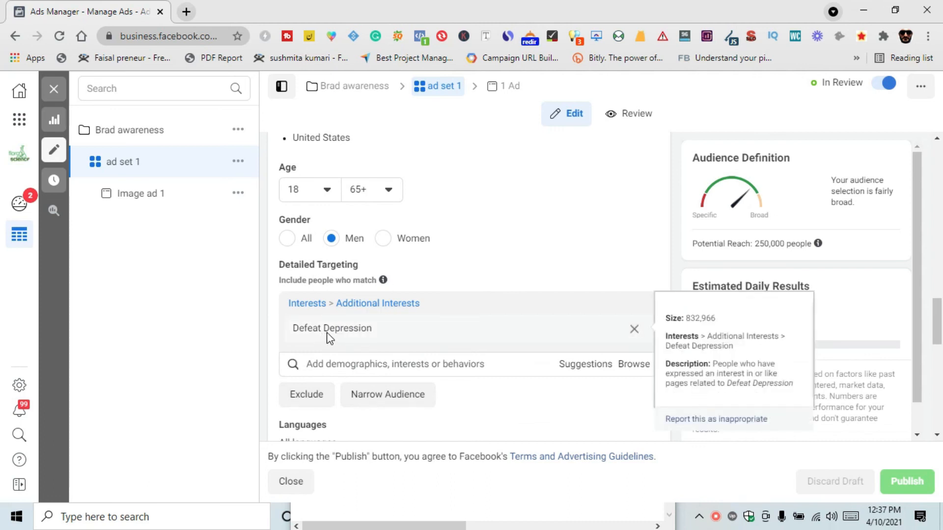
scroll(329, 339, down, 1)
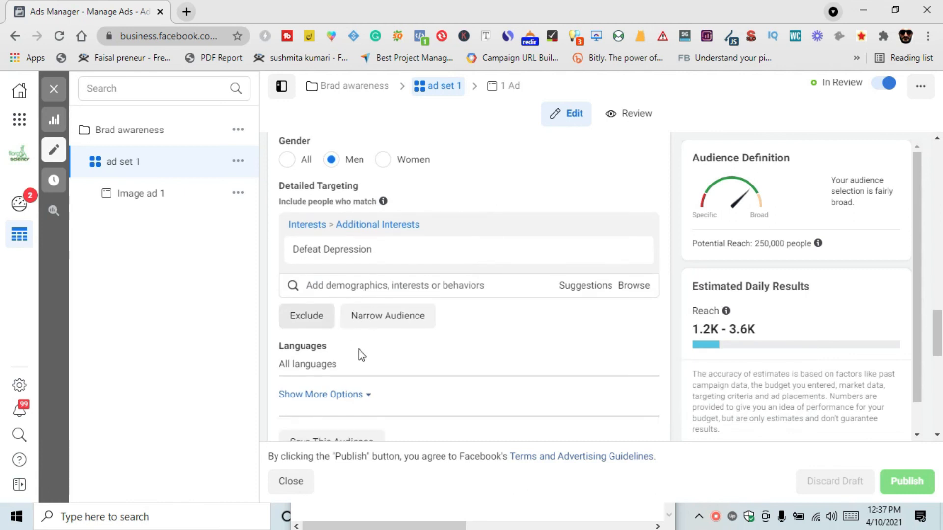
scroll(361, 355, down, 1)
scroll(393, 280, up, 3)
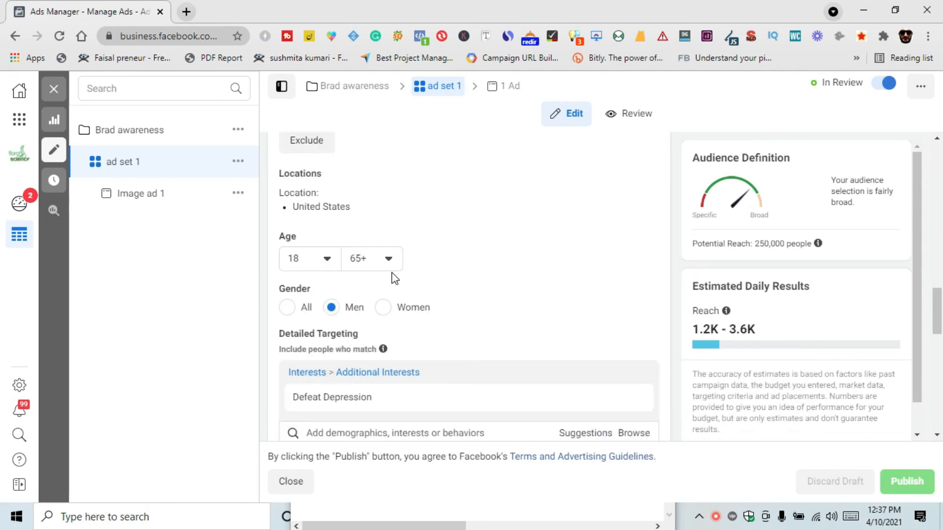